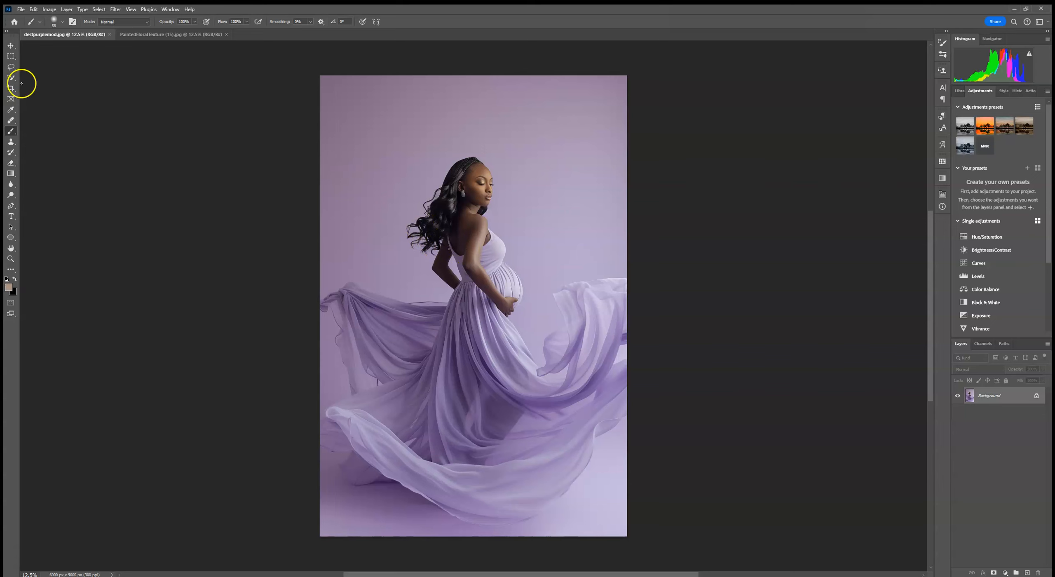
# - Select the woman and her flowing dress automatically with Select Subject, using the Quick Selection tool
pyautogui.click(11, 69)
pyautogui.click(11, 77)
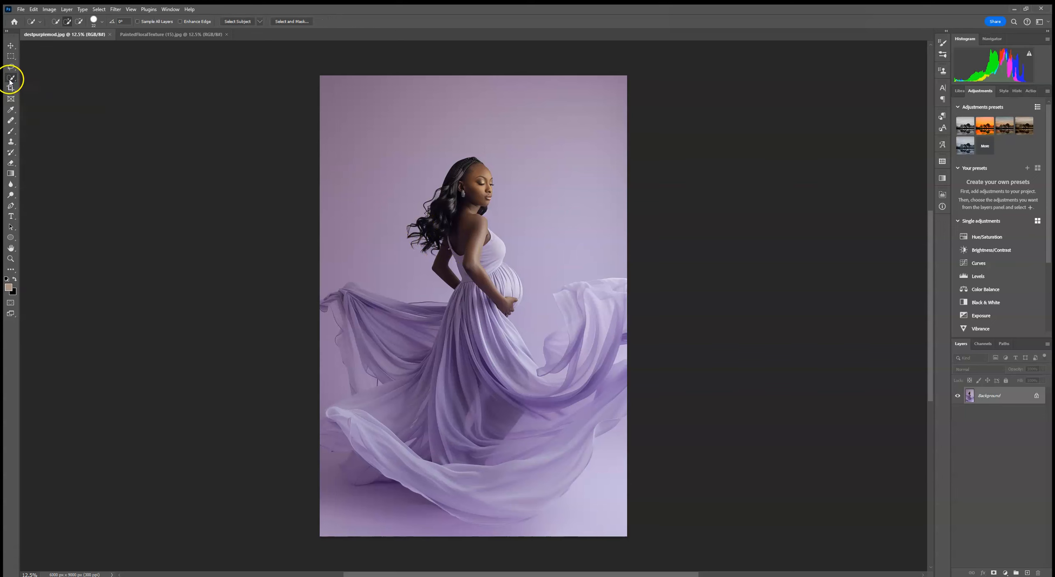
pyautogui.click(235, 21)
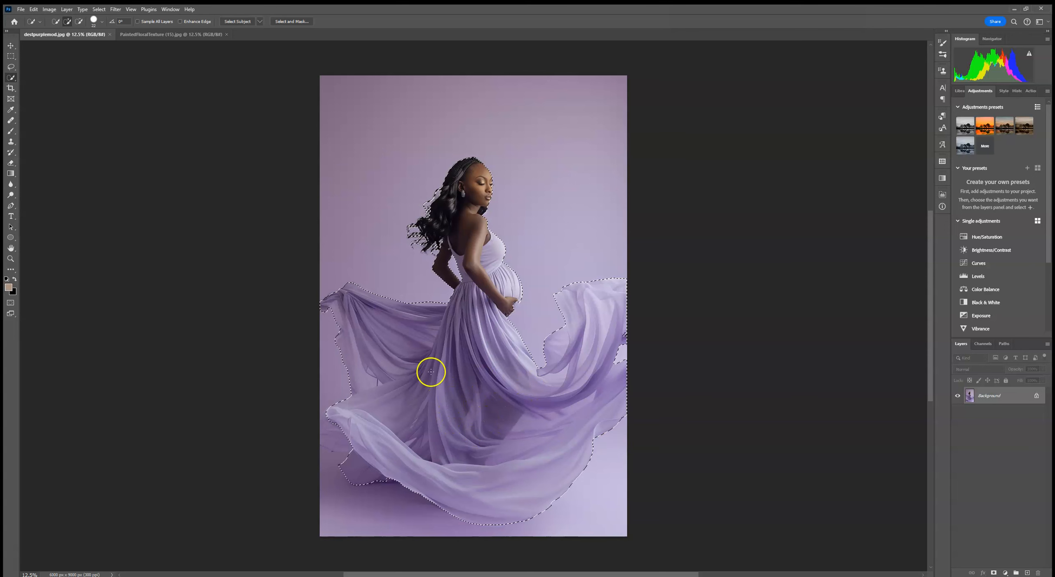
# - Show the Contextual Task Bar and hide it again
pyautogui.click(173, 10)
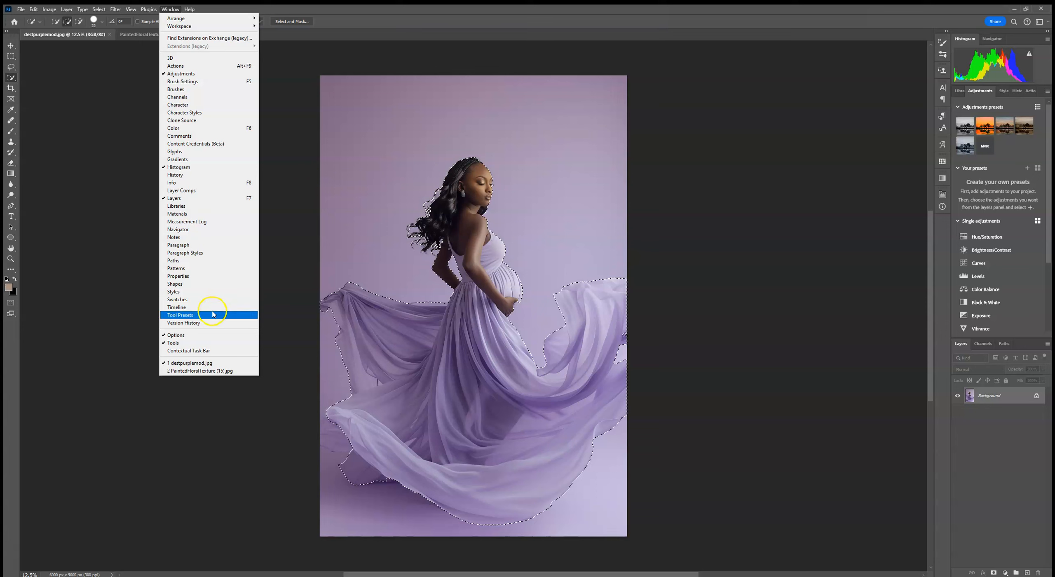
pyautogui.click(194, 351)
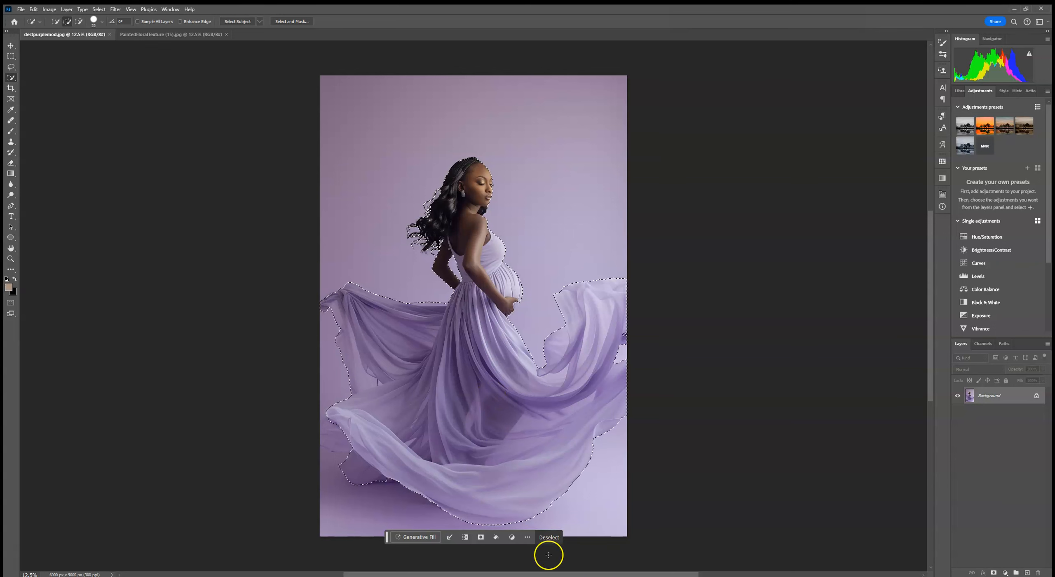
pyautogui.click(526, 541)
pyautogui.click(542, 549)
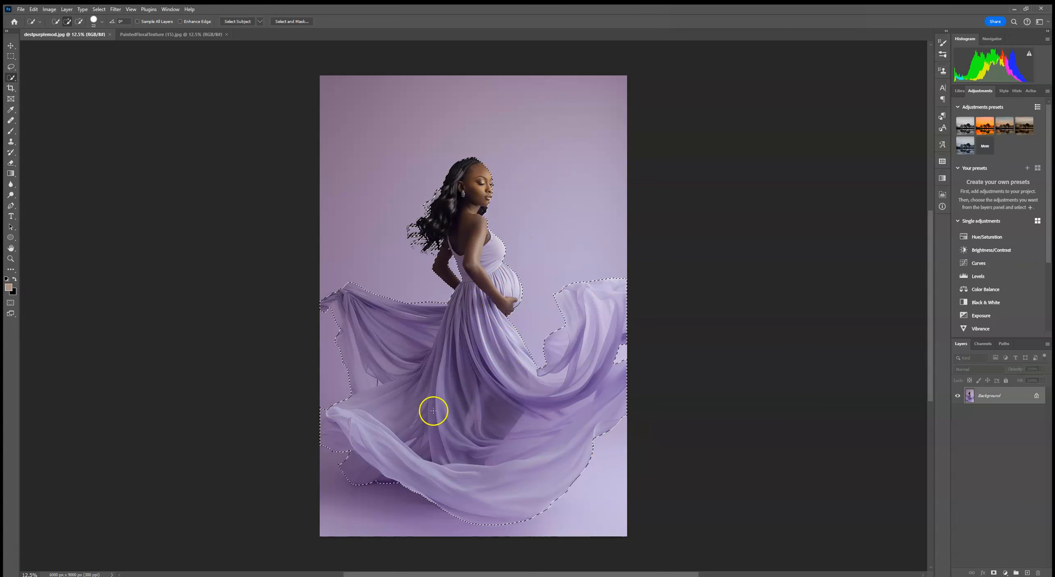
# - Duplicate the Background layer and give the copy an inverted layer mask of the selection, hiding the subject
pyautogui.moveTo(1026, 406); pyautogui.dragTo(1030, 573)
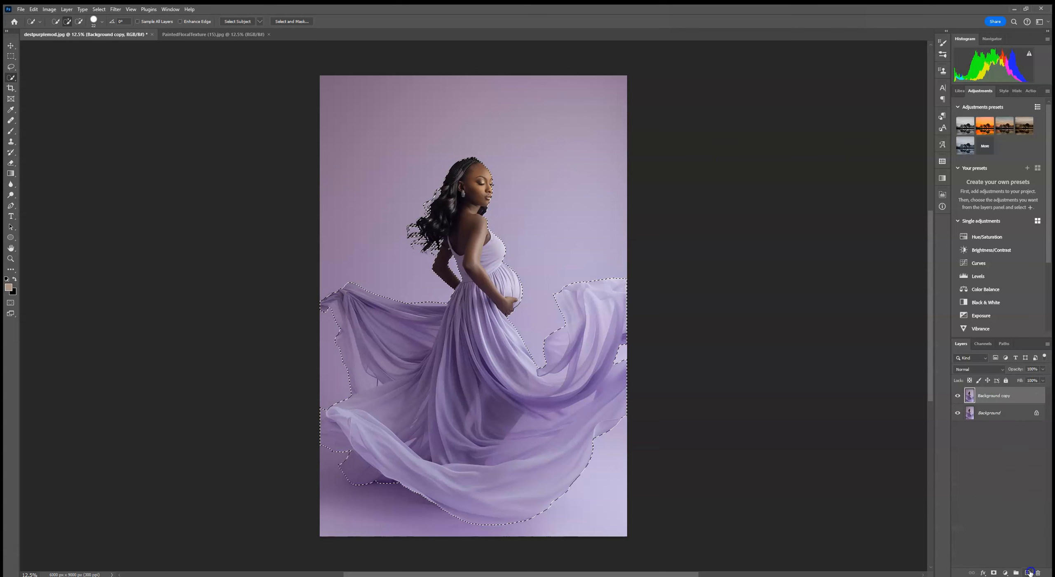
pyautogui.click(994, 573)
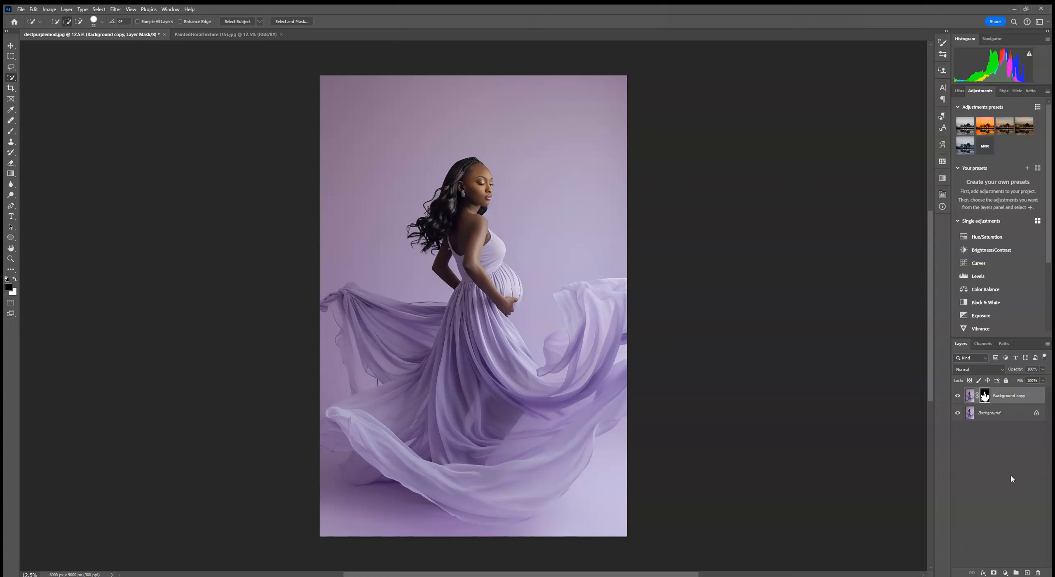
pyautogui.hotkey('ctrl', 'i')
# - Copy the entire PaintedFloralTexture (15).jpg image and paste it into the portrait document as a new layer
pyautogui.click(220, 34)
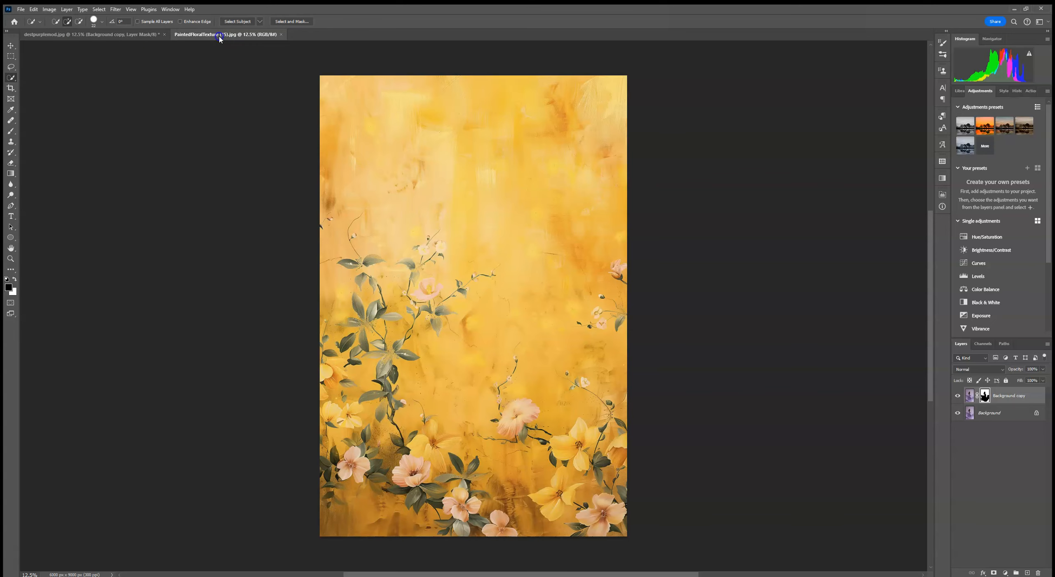
pyautogui.click(99, 9)
pyautogui.click(97, 18)
pyautogui.click(33, 10)
pyautogui.click(42, 64)
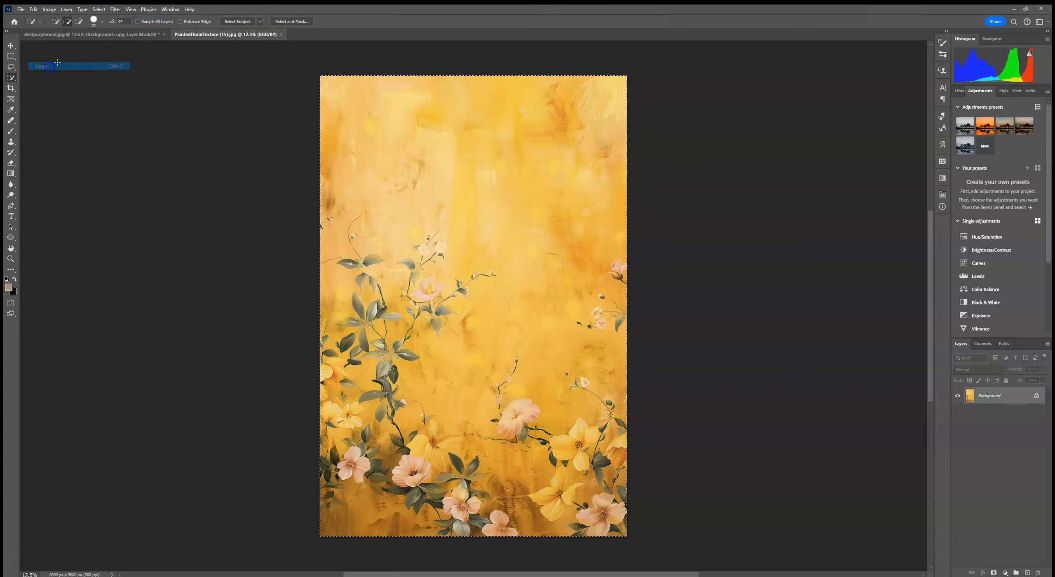
pyautogui.click(68, 35)
pyautogui.click(36, 9)
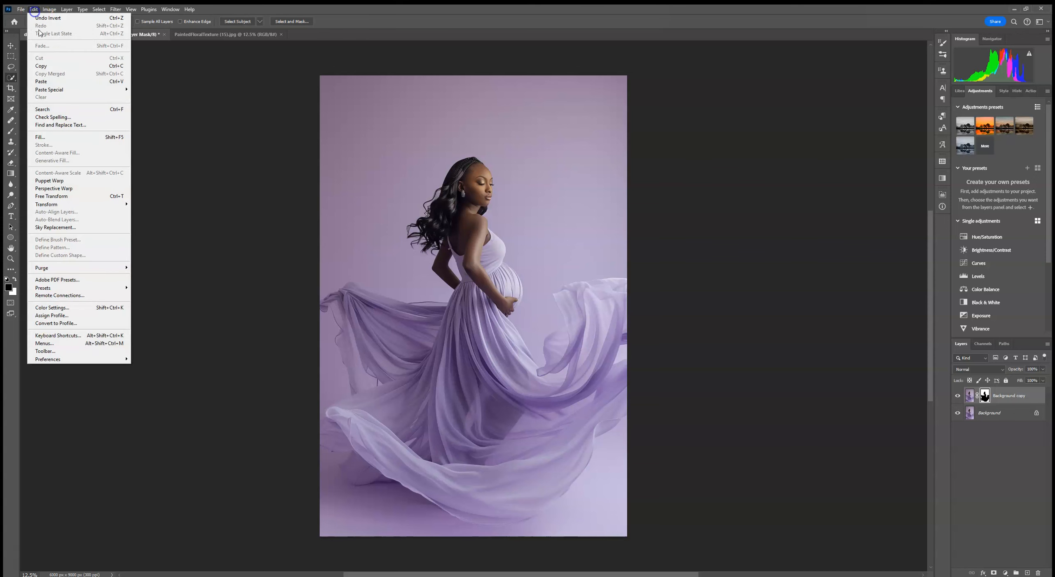
pyautogui.click(43, 82)
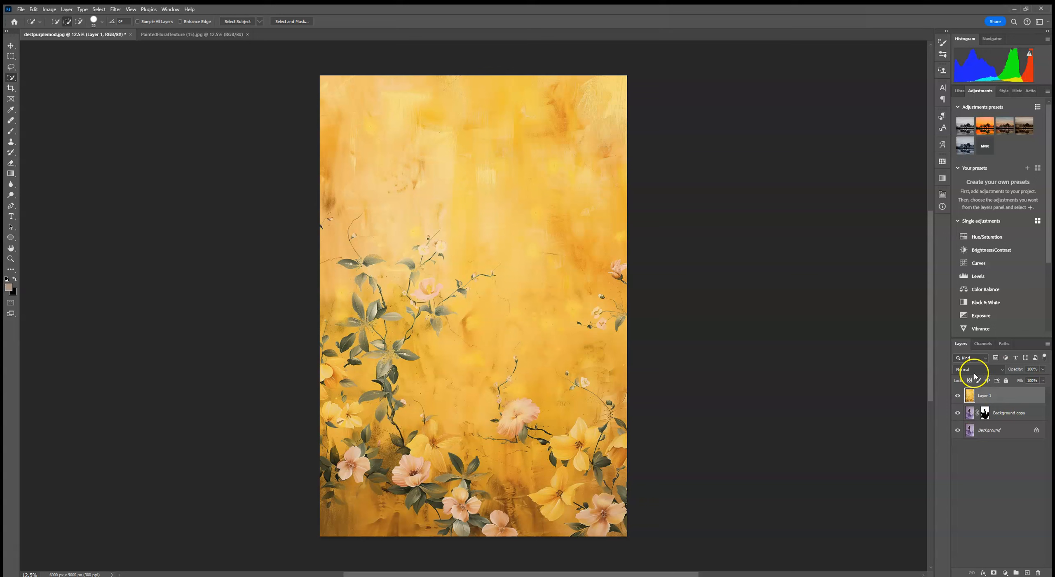
# - Try the pasted yellow texture as a Soft Light clipping mask on Background copy and delete the texture layer
pyautogui.click(198, 35)
pyautogui.click(108, 36)
pyautogui.click(993, 370)
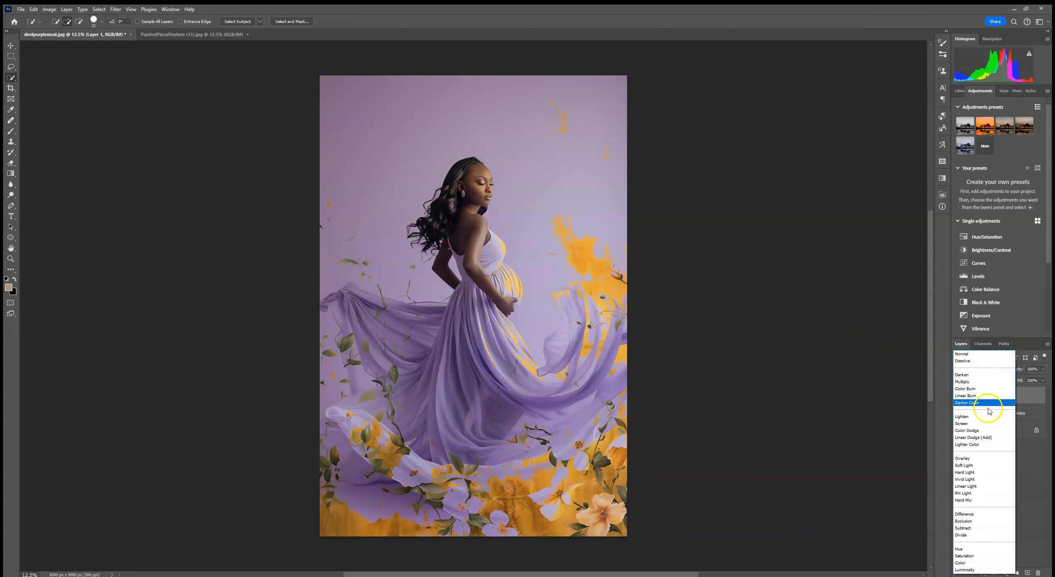
pyautogui.click(1034, 391)
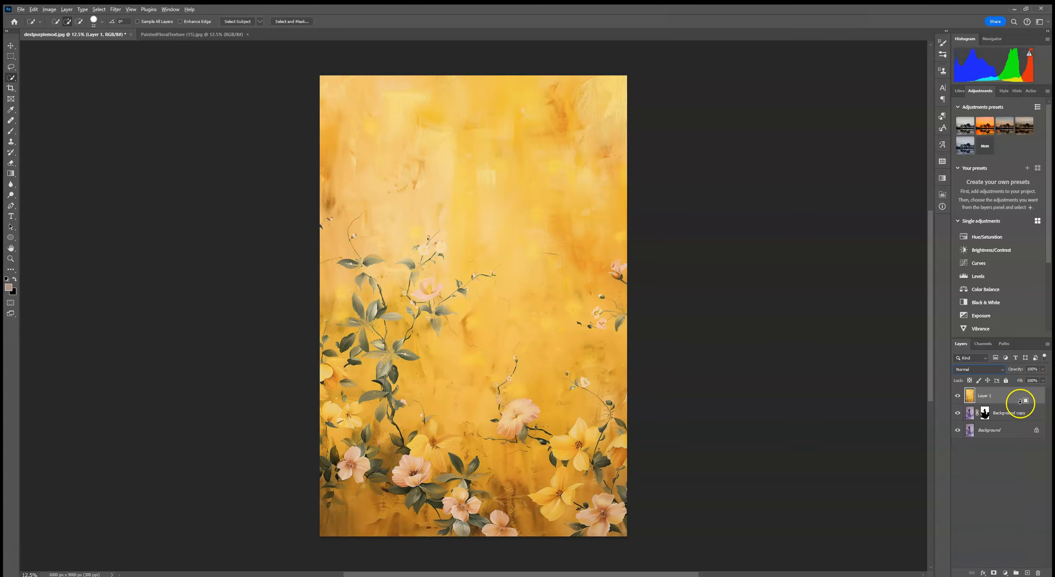
pyautogui.rightClick(1012, 398)
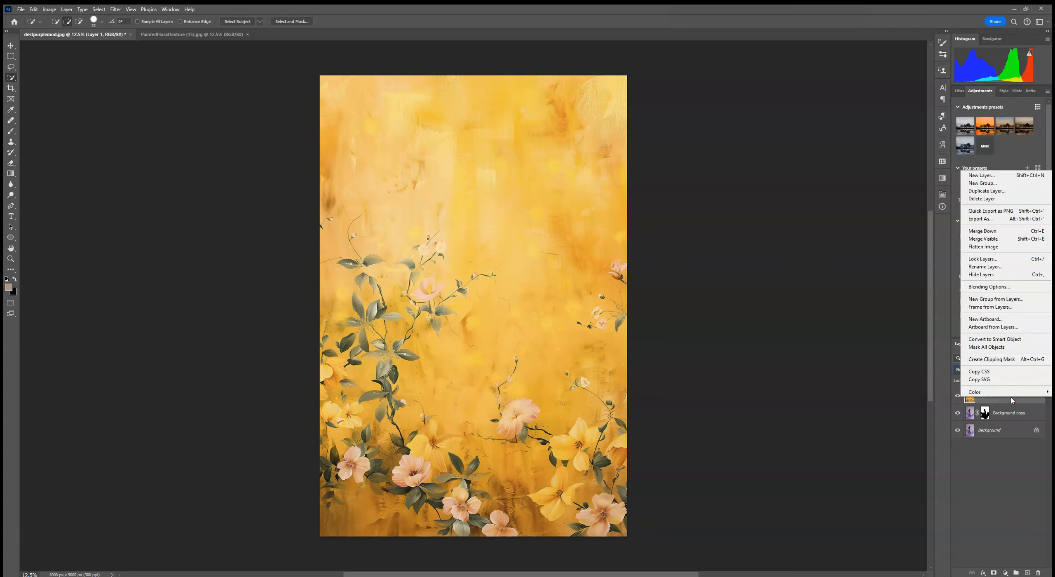
pyautogui.click(994, 360)
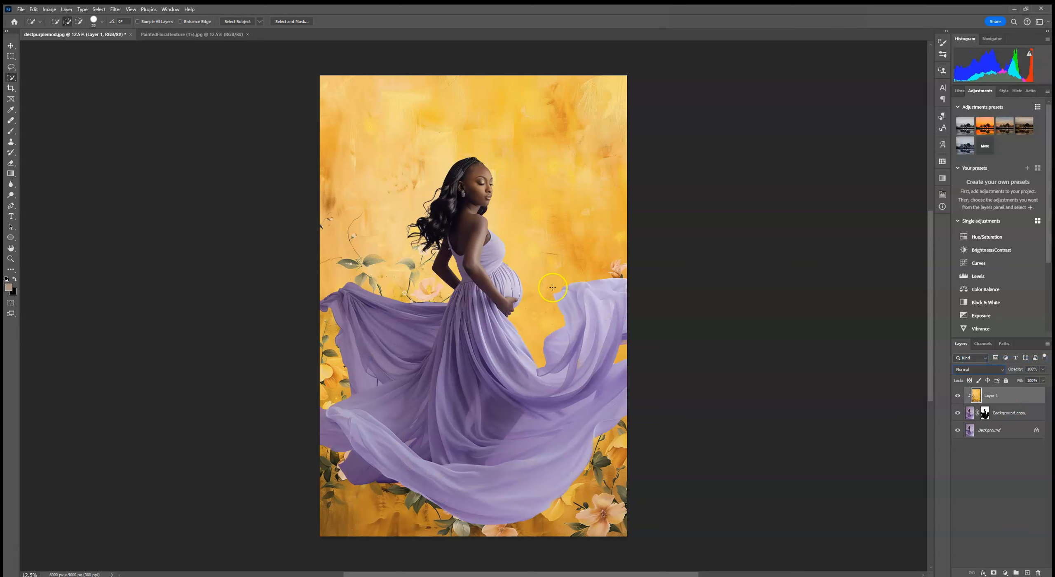
pyautogui.click(969, 369)
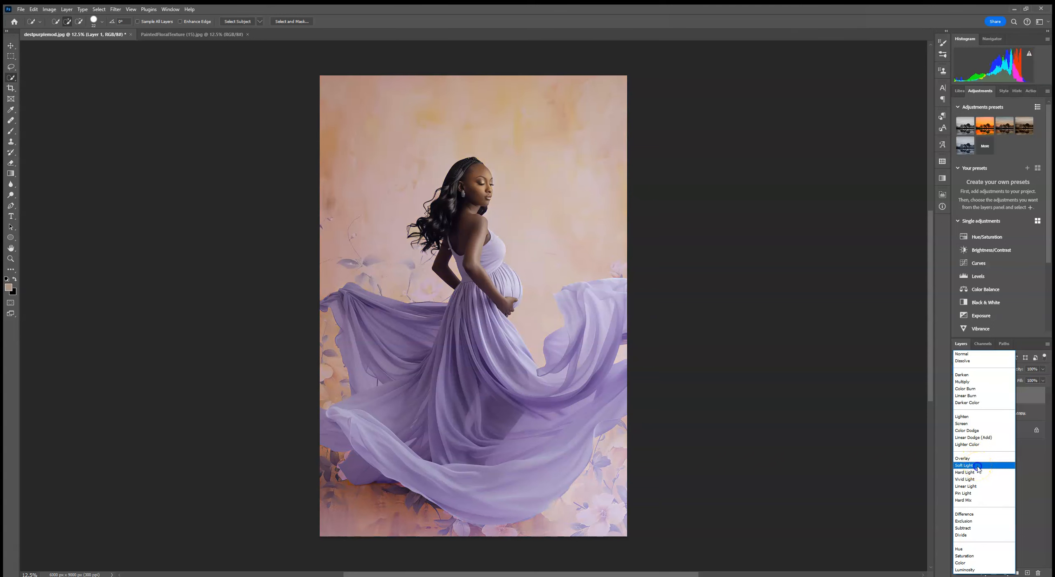
pyautogui.click(978, 466)
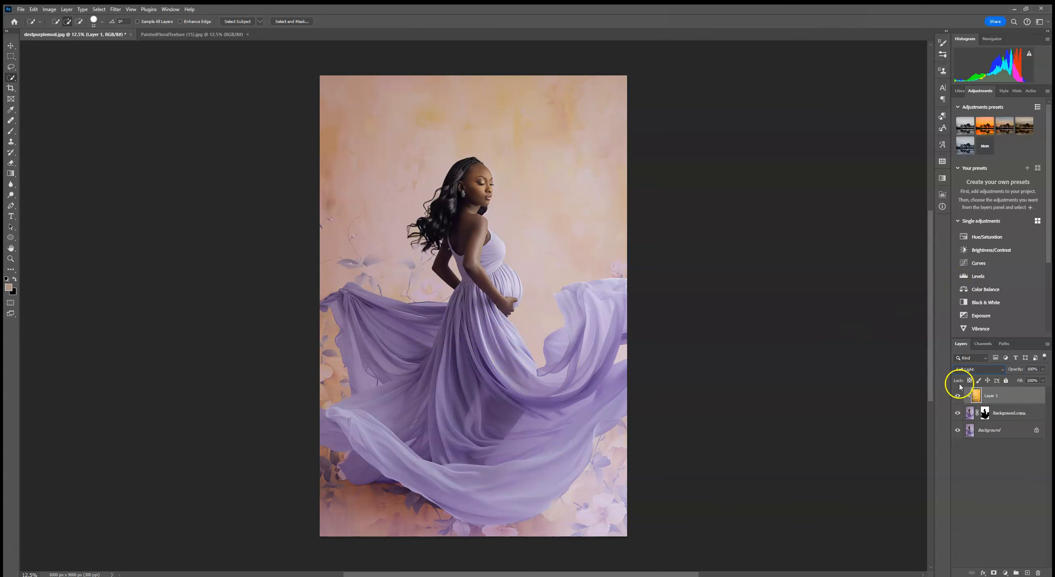
pyautogui.moveTo(1020, 399); pyautogui.dragTo(1040, 571)
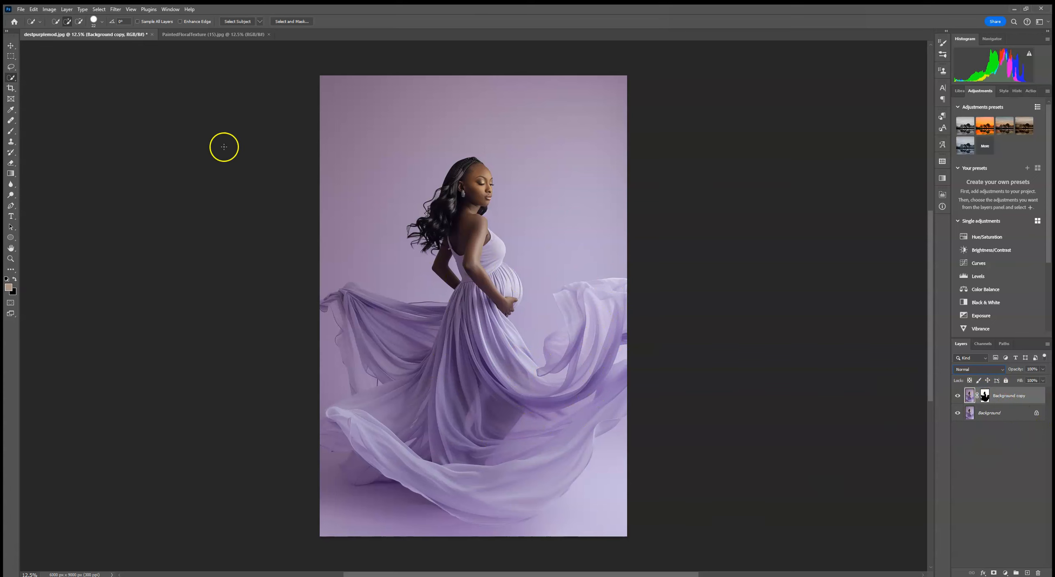
# - Place PaintedFloralTexture (5) as an embedded image above Background copy and compare the image with the texture hidden and shown
pyautogui.click(21, 9)
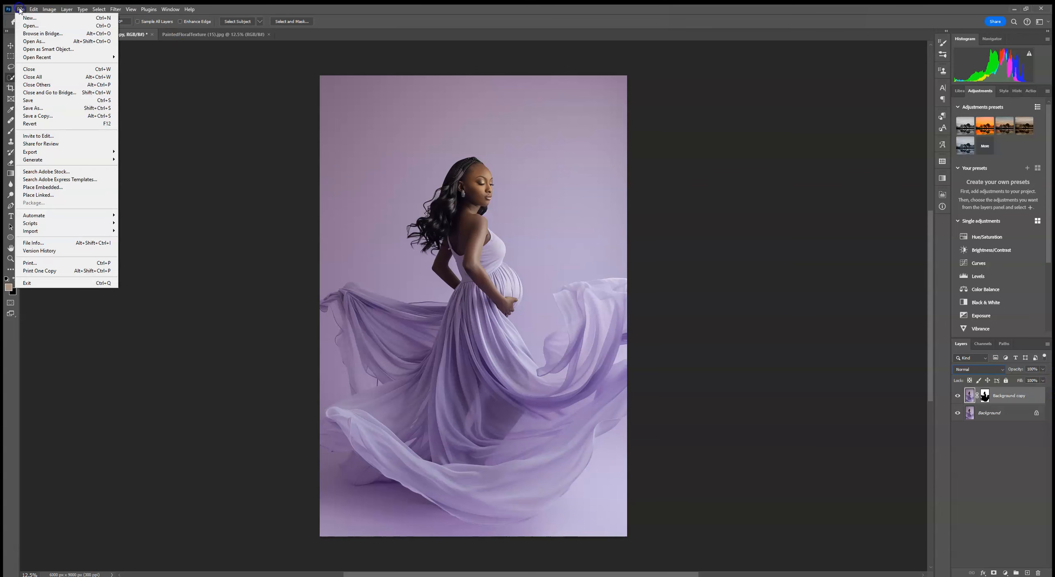
pyautogui.click(38, 188)
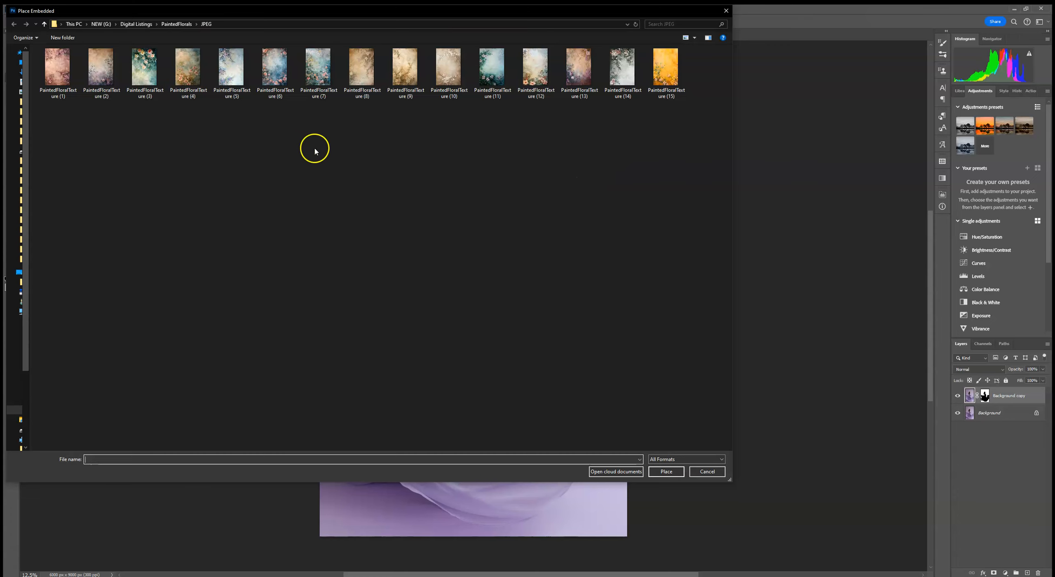
pyautogui.doubleClick(228, 76)
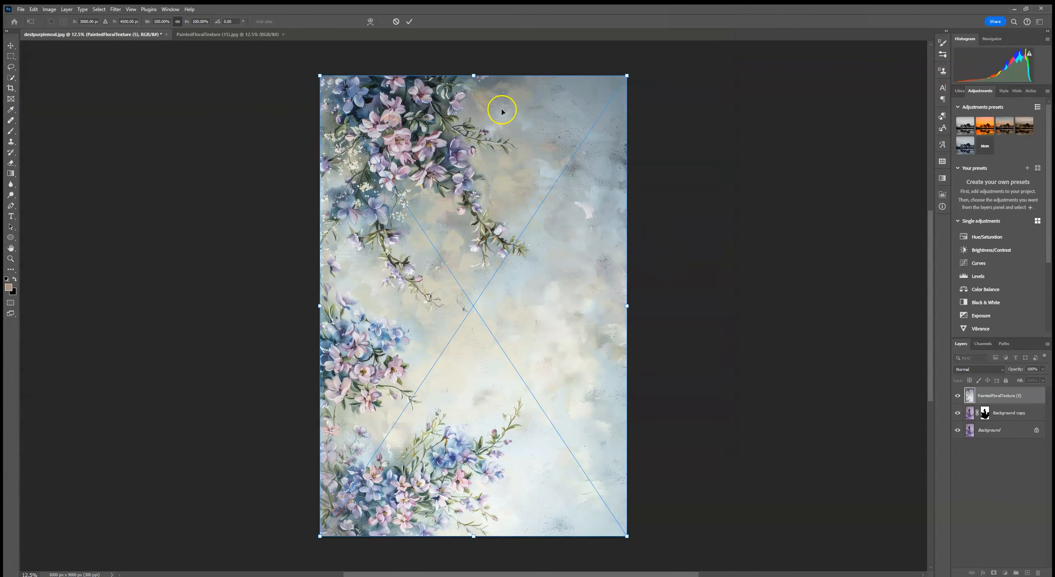
pyautogui.click(410, 21)
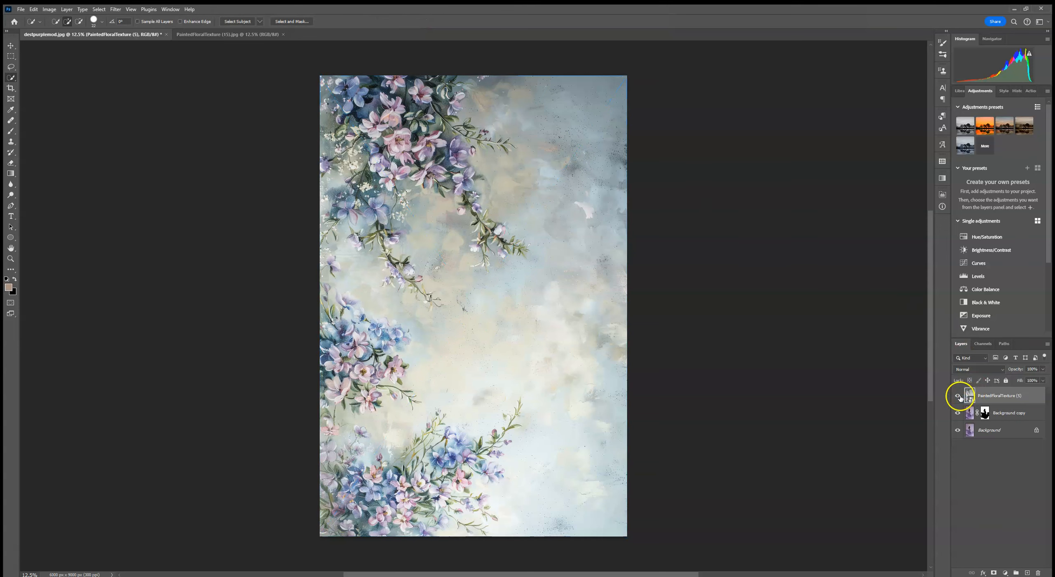
pyautogui.click(957, 395)
pyautogui.click(957, 396)
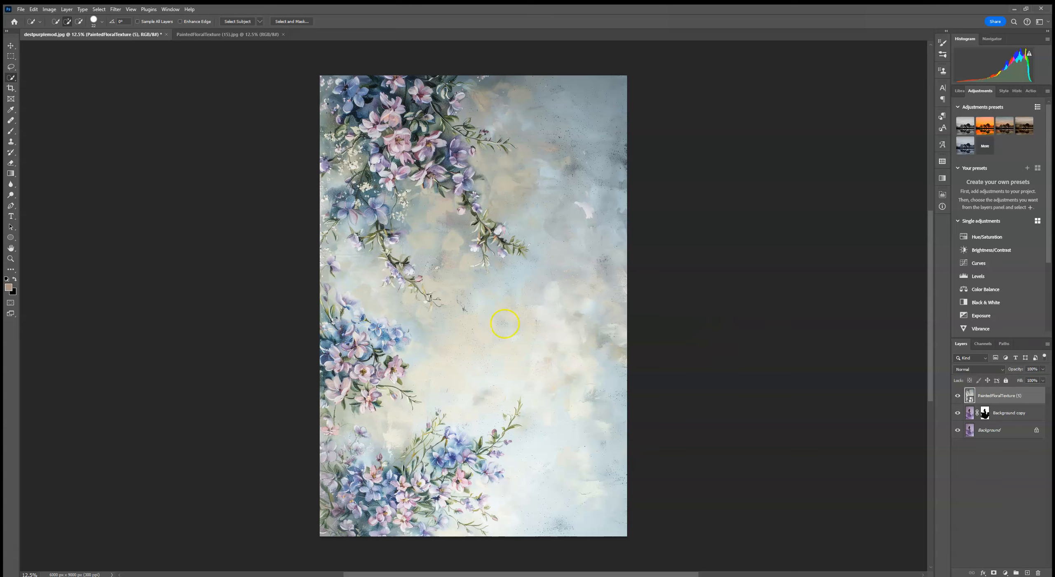
pyautogui.click(957, 396)
pyautogui.click(957, 396)
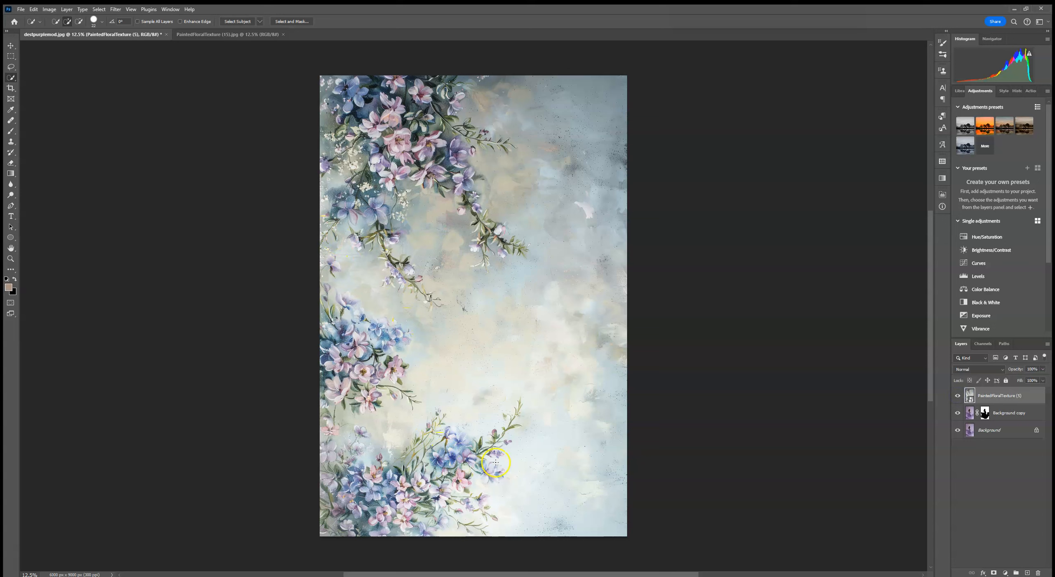
# - Flip the placed floral texture vertically with Free Transform, trying a horizontal flip and reversing it
pyautogui.click(11, 47)
pyautogui.click(628, 306)
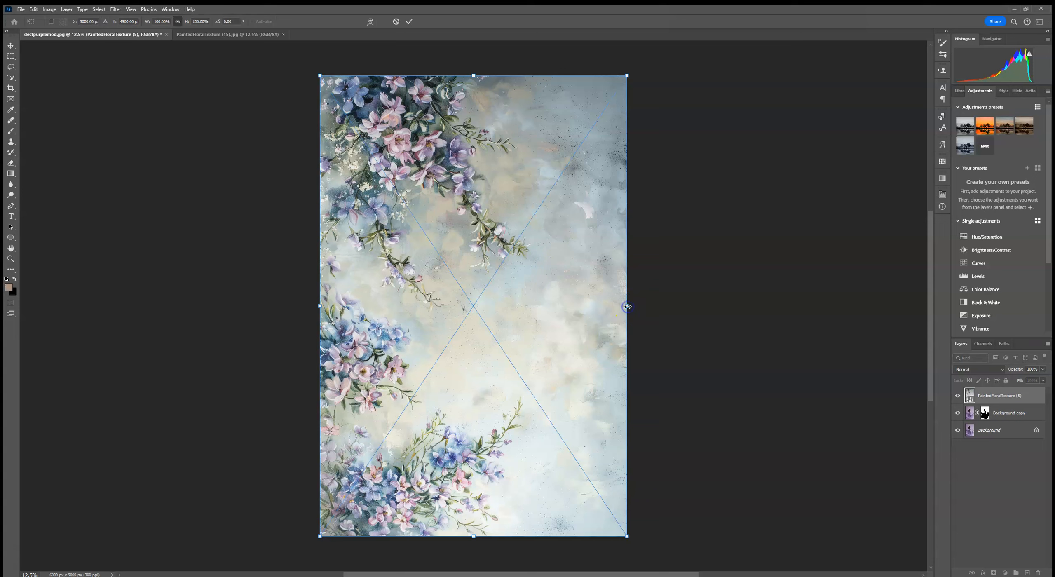
pyautogui.rightClick(518, 281)
pyautogui.click(554, 430)
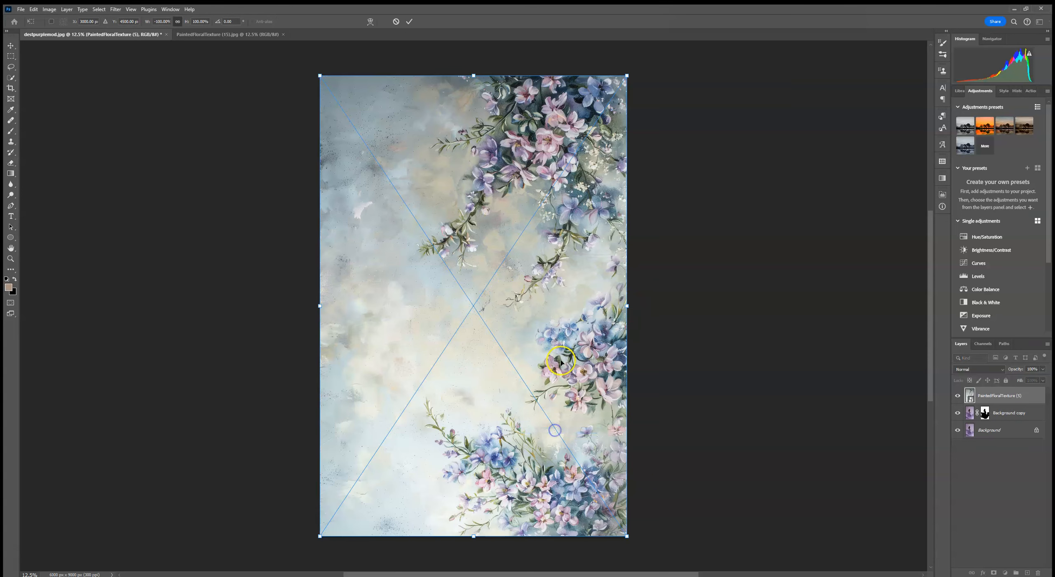
pyautogui.rightClick(552, 308)
pyautogui.click(594, 463)
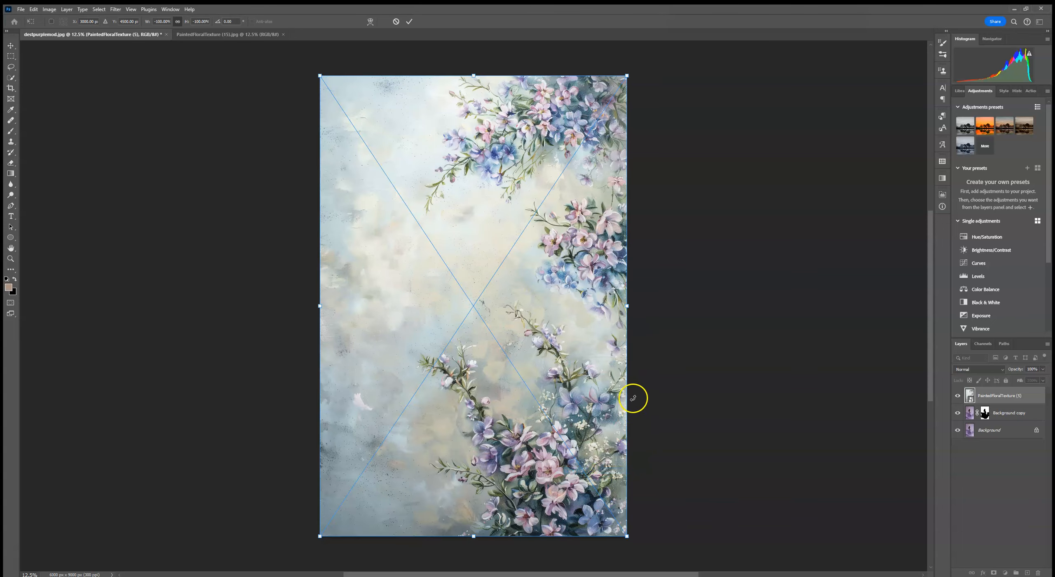
pyautogui.rightClick(561, 295)
pyautogui.click(598, 452)
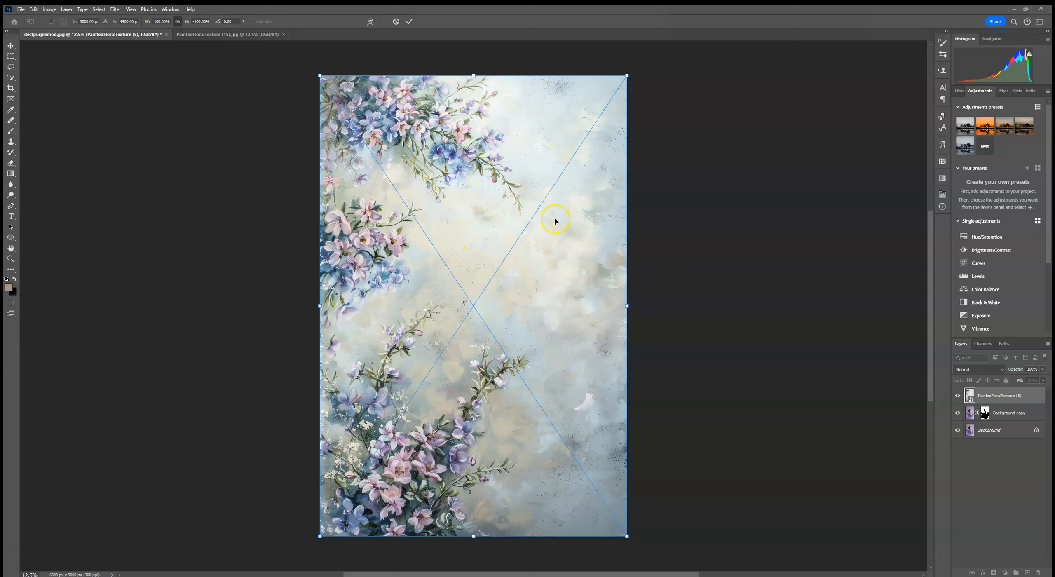
pyautogui.click(409, 22)
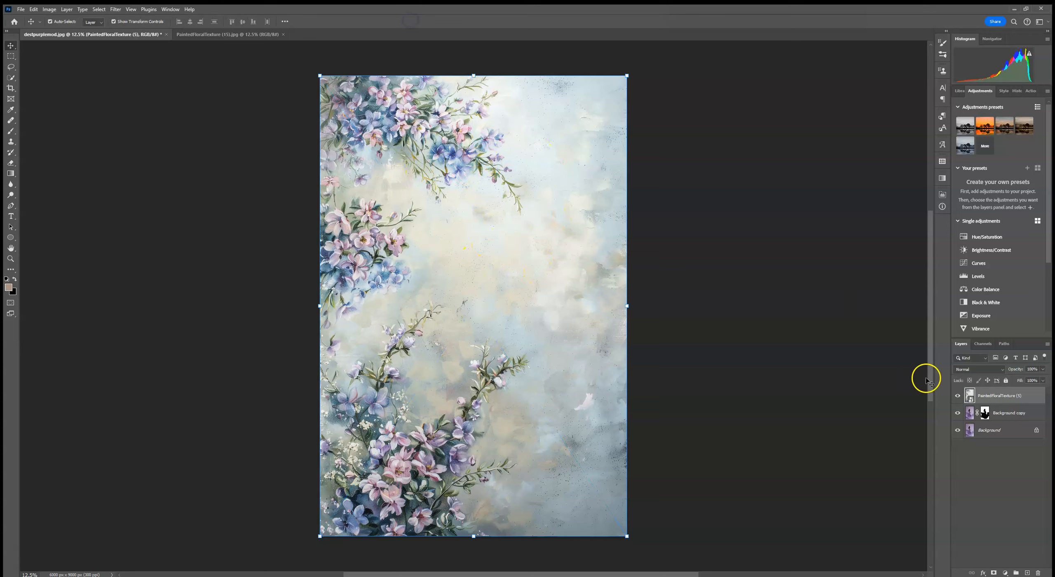
# - Clip the floral texture layer to Background copy and set its blend mode to Soft Light
pyautogui.click(968, 370)
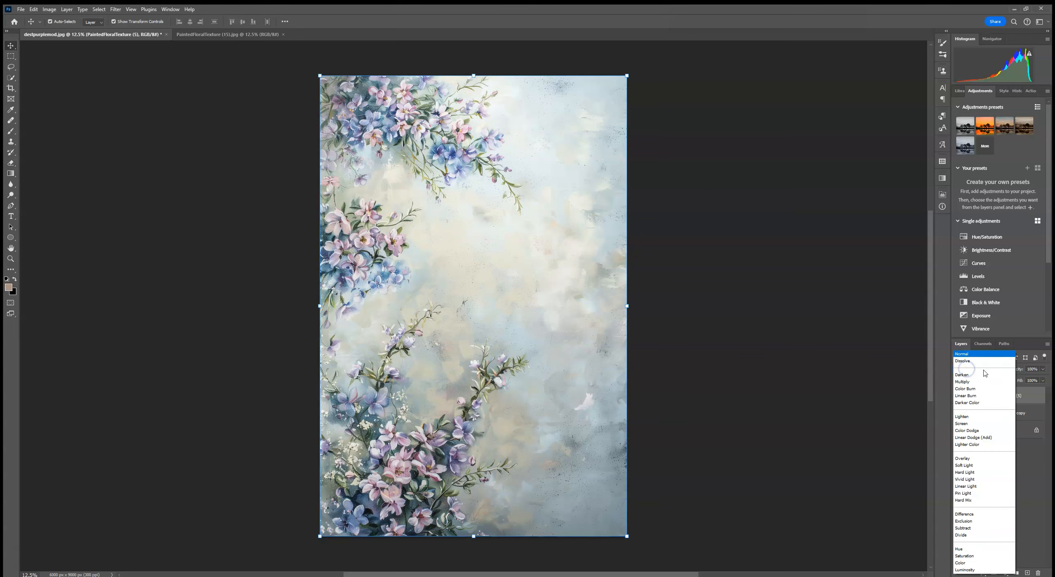
pyautogui.click(1029, 392)
pyautogui.rightClick(1015, 399)
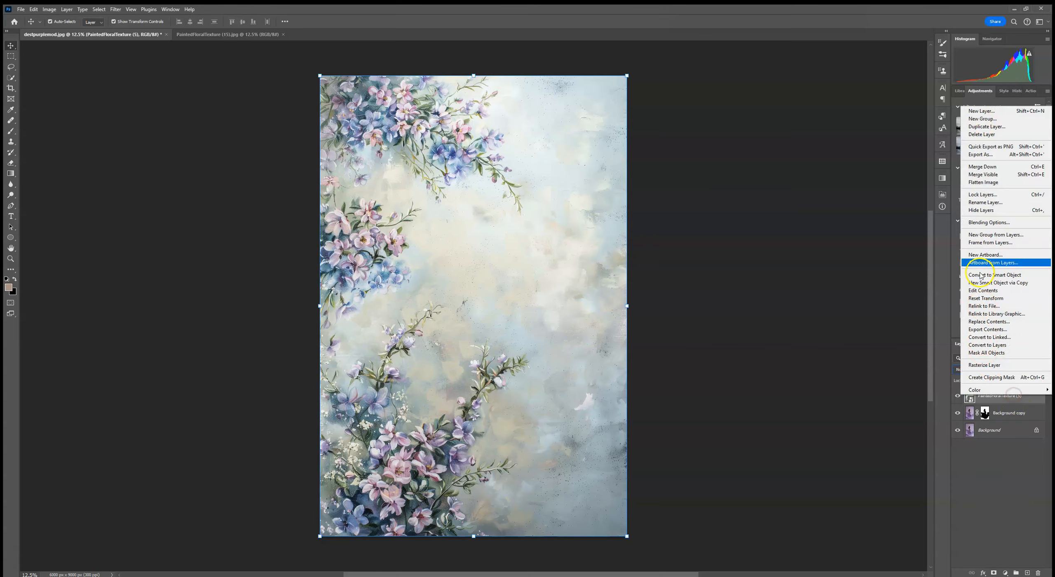
pyautogui.click(985, 377)
pyautogui.click(984, 369)
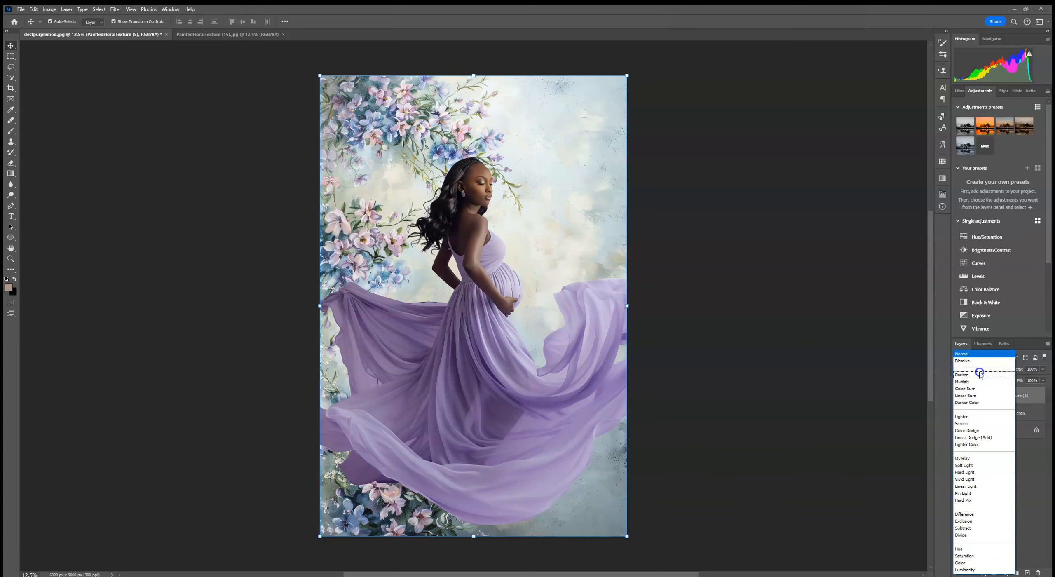
pyautogui.click(980, 466)
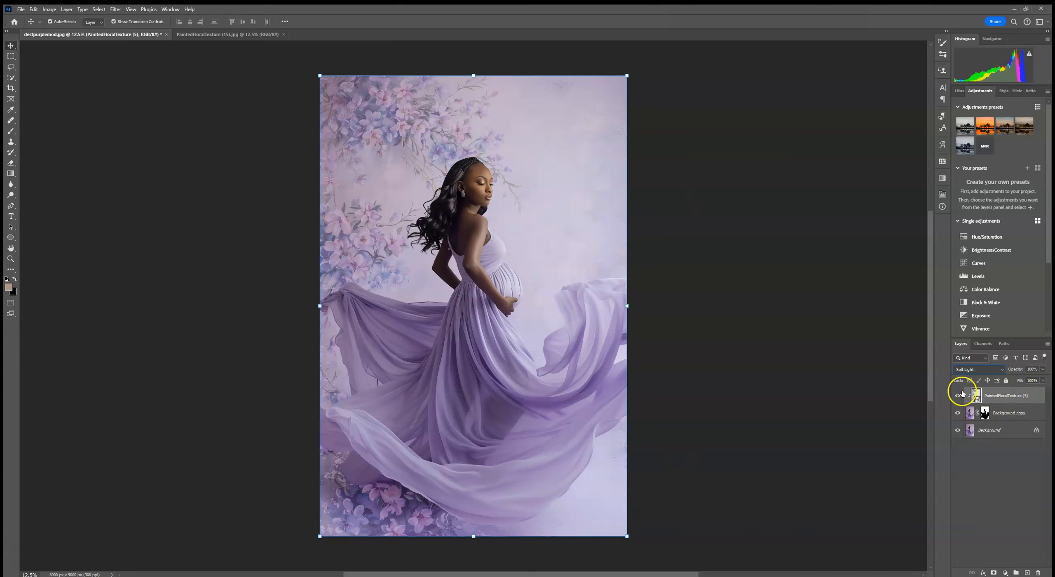
# - Replace the contents of the clipped texture smart object with PaintedFloralTexture (12)
pyautogui.click(1006, 402)
pyautogui.rightClick(998, 401)
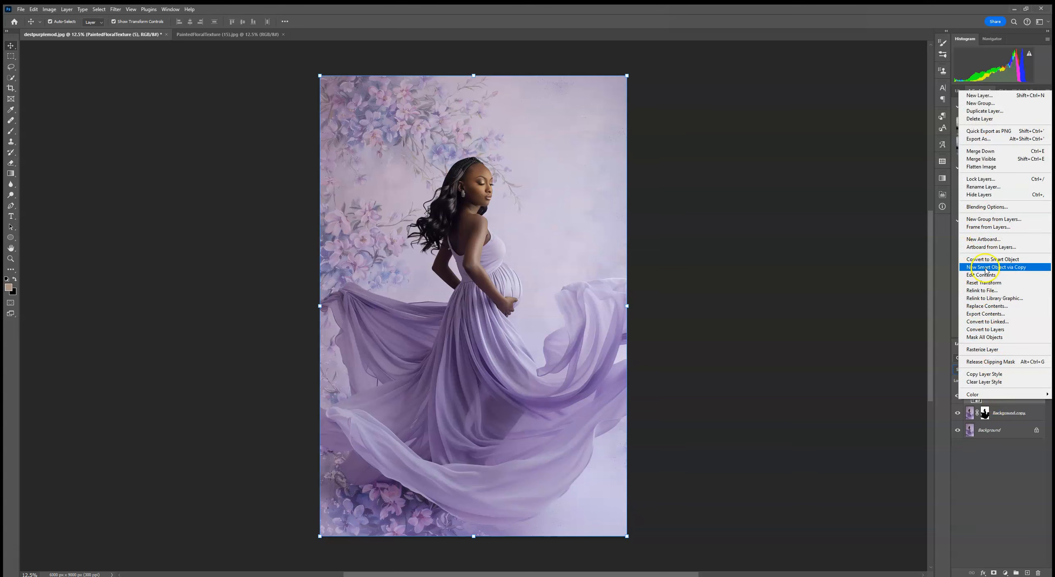
pyautogui.click(987, 306)
pyautogui.doubleClick(535, 67)
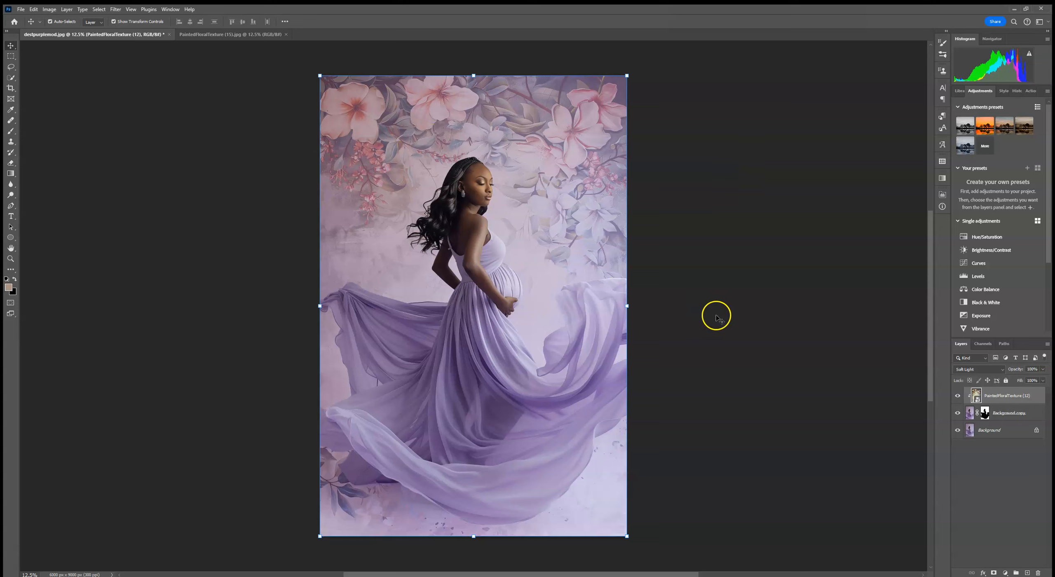
# - Undo the last contents replacement and rasterize the PaintedFloralTexture (5) layer
pyautogui.click(34, 9)
pyautogui.click(49, 17)
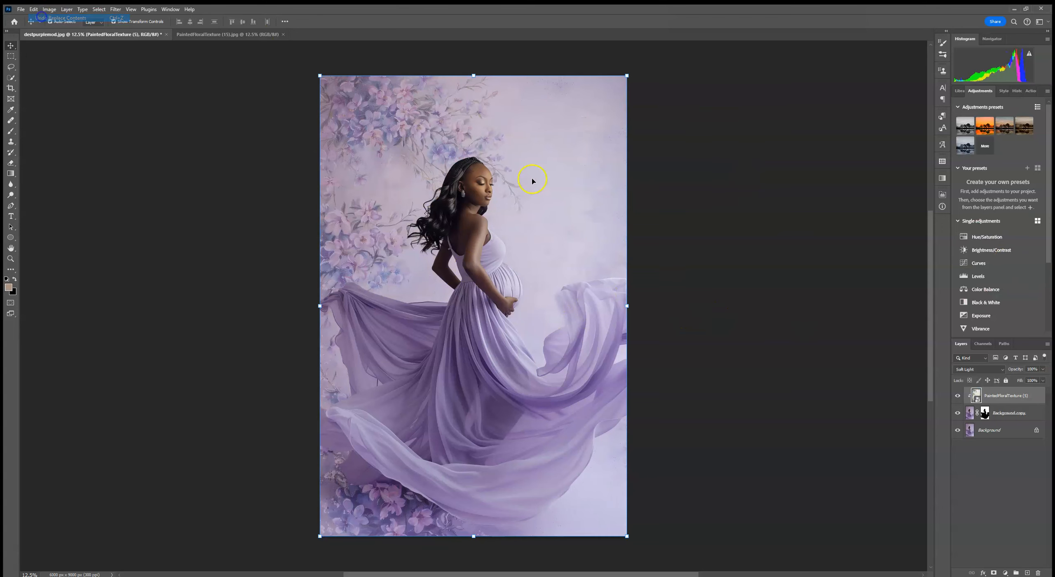
pyautogui.rightClick(1025, 401)
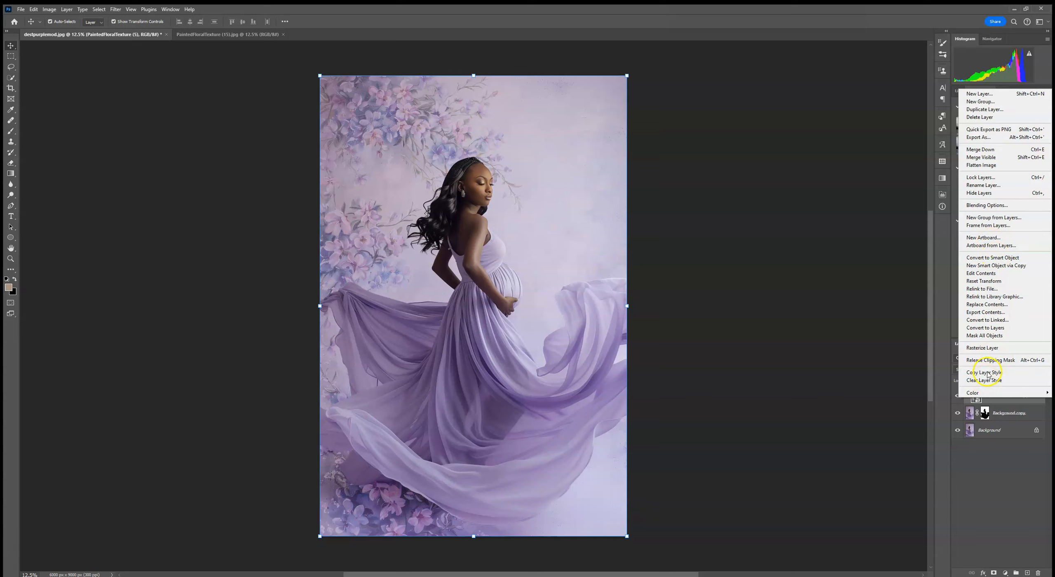
pyautogui.click(985, 349)
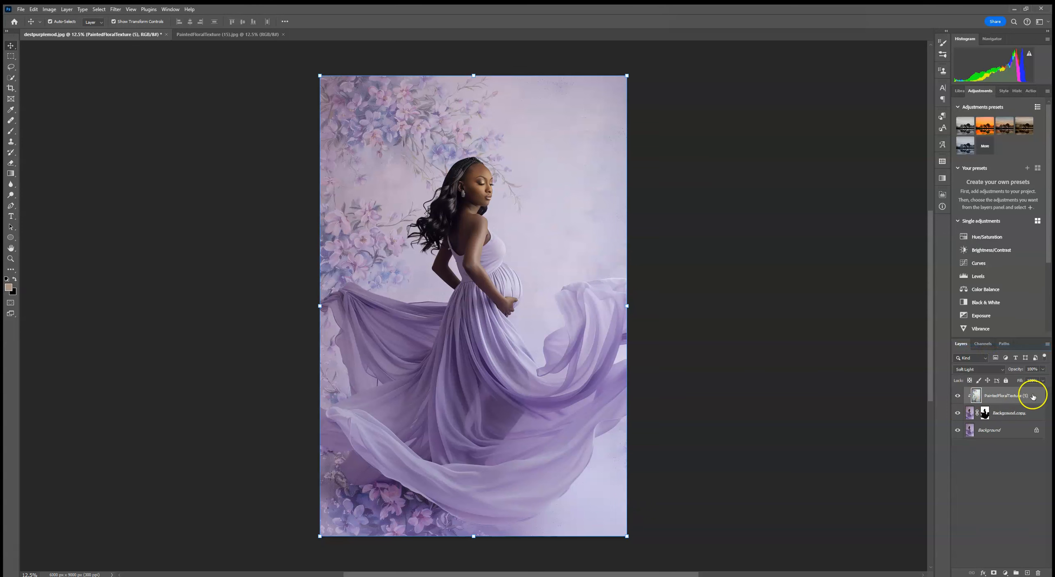
pyautogui.rightClick(1006, 401)
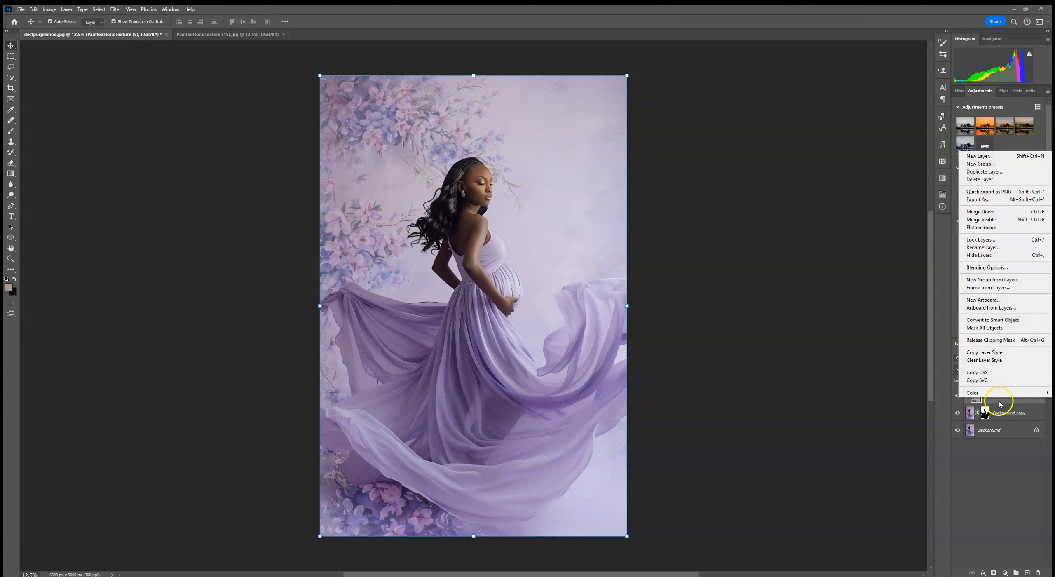
pyautogui.click(1003, 402)
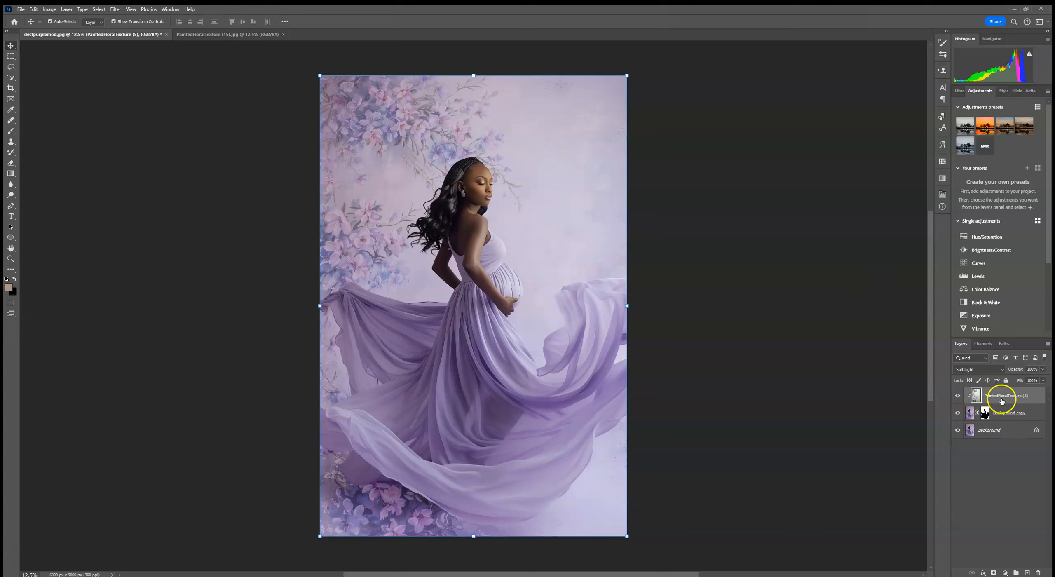
# - Select the lower third of the floral texture layer with a rectangular marquee spanning the full canvas width
pyautogui.moveTo(320, 75); pyautogui.dragTo(313, 72)
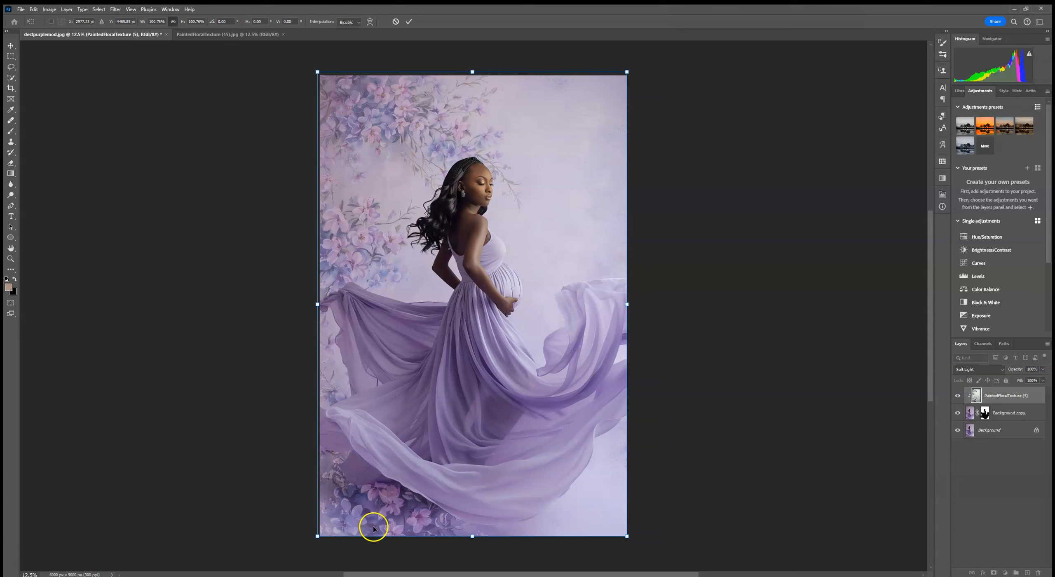
pyautogui.click(10, 58)
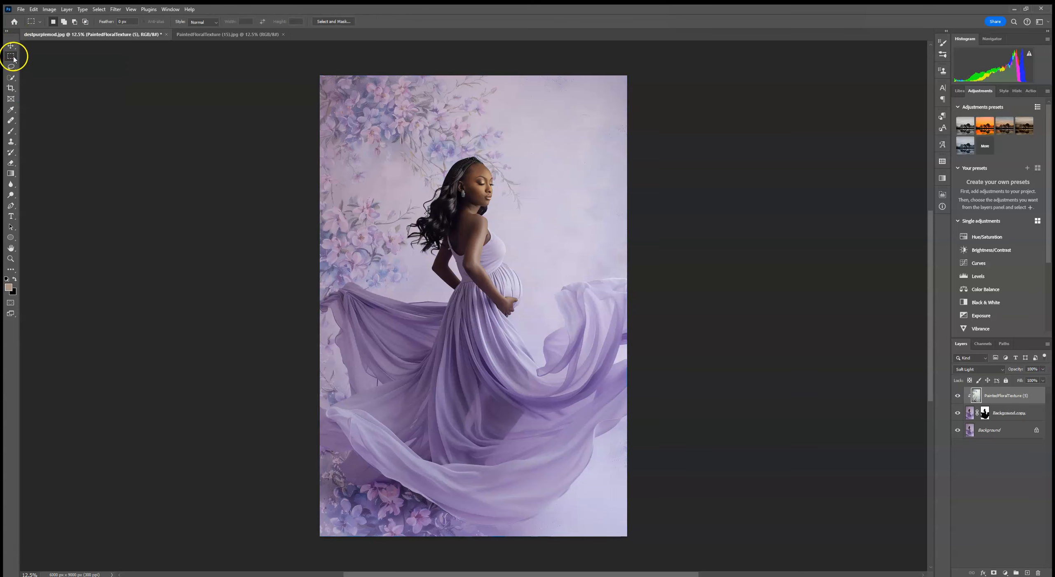
pyautogui.moveTo(309, 402); pyautogui.dragTo(687, 451)
pyautogui.click(339, 392)
pyautogui.moveTo(309, 382); pyautogui.dragTo(737, 542)
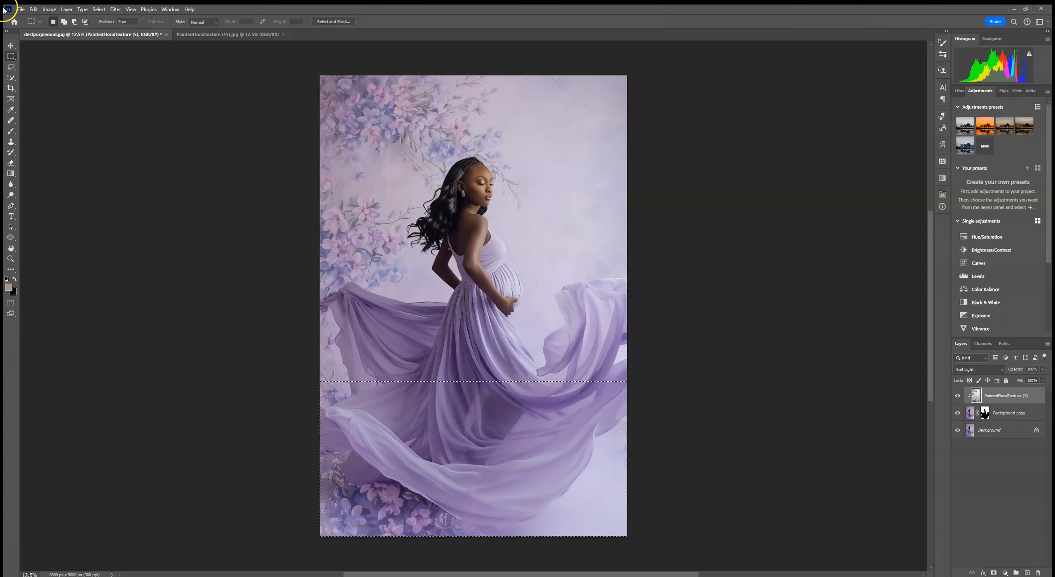
# - Stretch the selected part of the floral texture outward past the canvas's lower-left corner, apply the transform and deselect
pyautogui.click(12, 47)
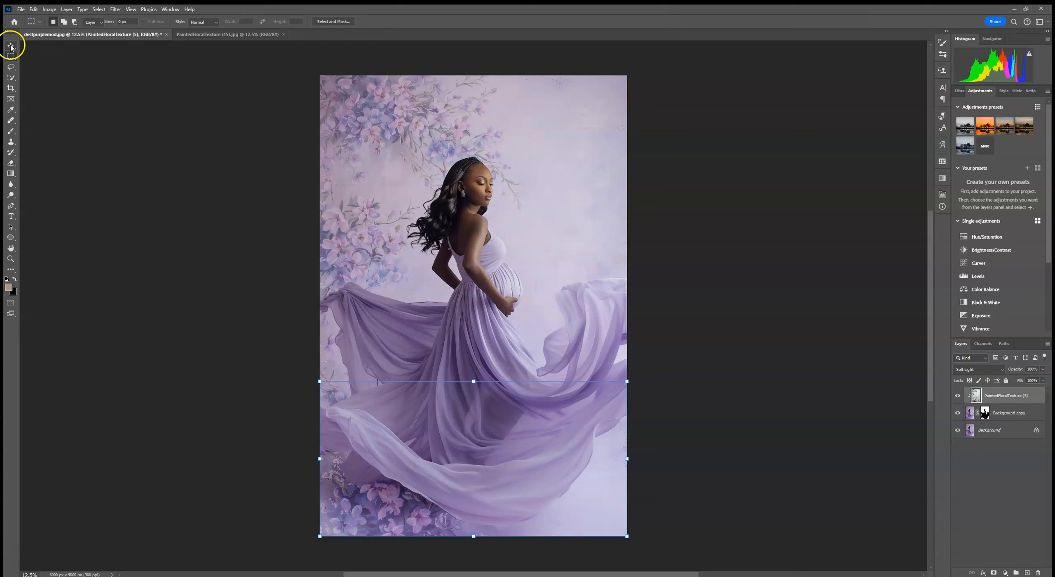
pyautogui.click(33, 10)
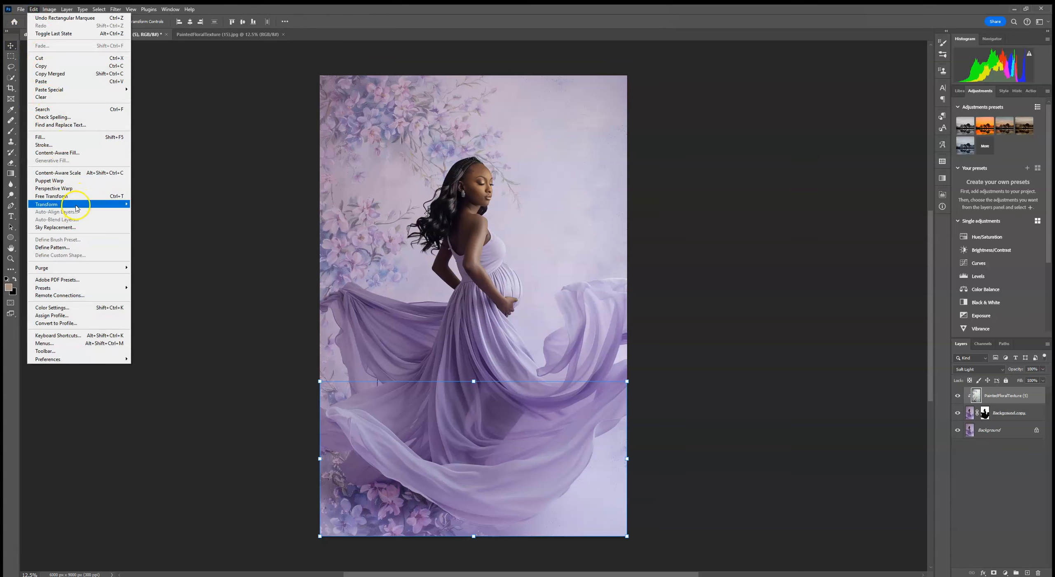
pyautogui.moveTo(98, 206)
pyautogui.click(168, 246)
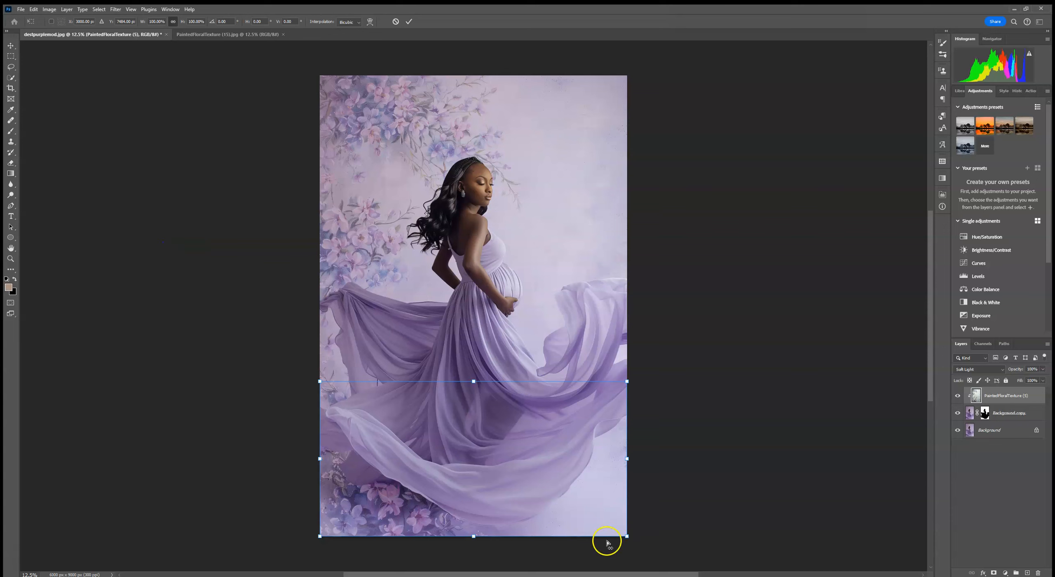
pyautogui.moveTo(320, 536); pyautogui.dragTo(140, 502)
pyautogui.click(408, 22)
pyautogui.click(744, 302)
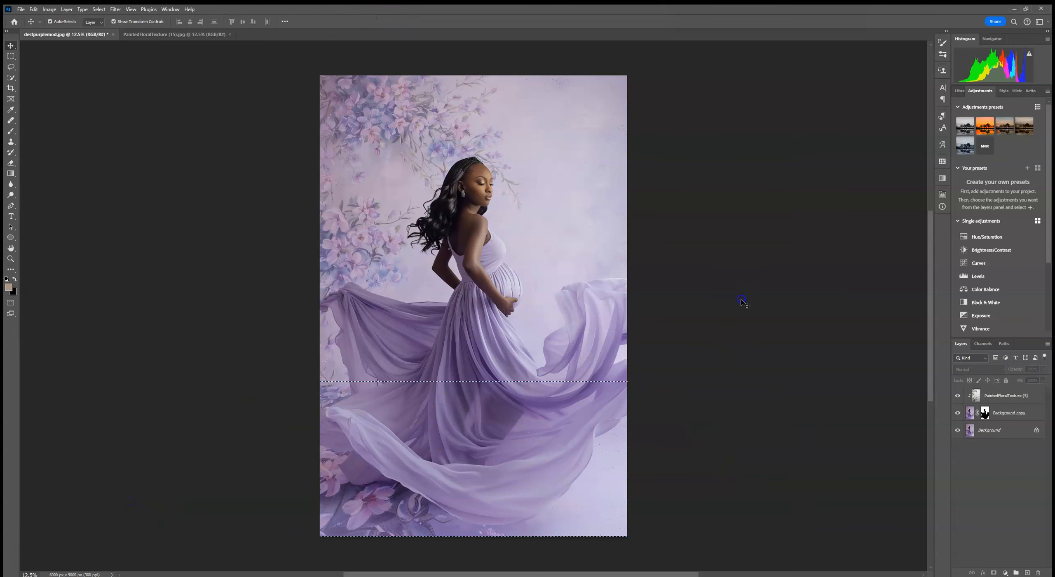
pyautogui.click(11, 56)
pyautogui.click(249, 375)
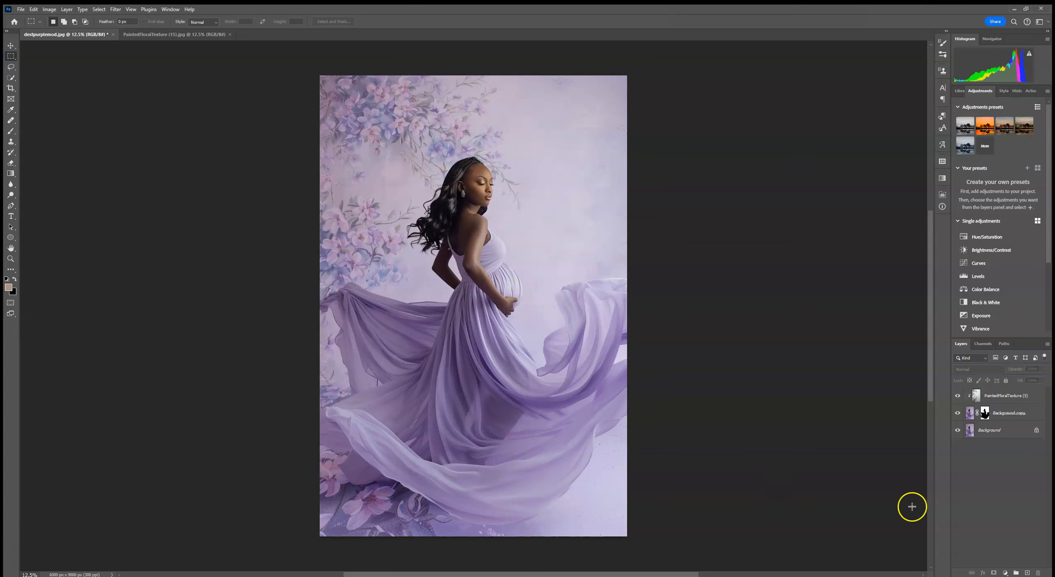
# - Apply Gaussian Blur to the floral texture layer
pyautogui.click(995, 402)
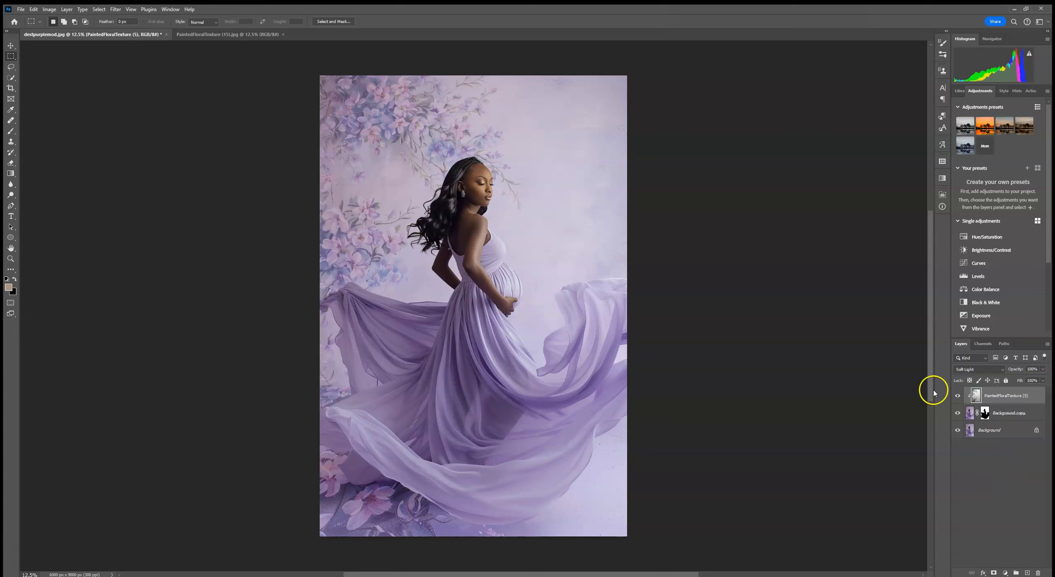
pyautogui.click(115, 9)
pyautogui.moveTo(153, 122)
pyautogui.click(236, 152)
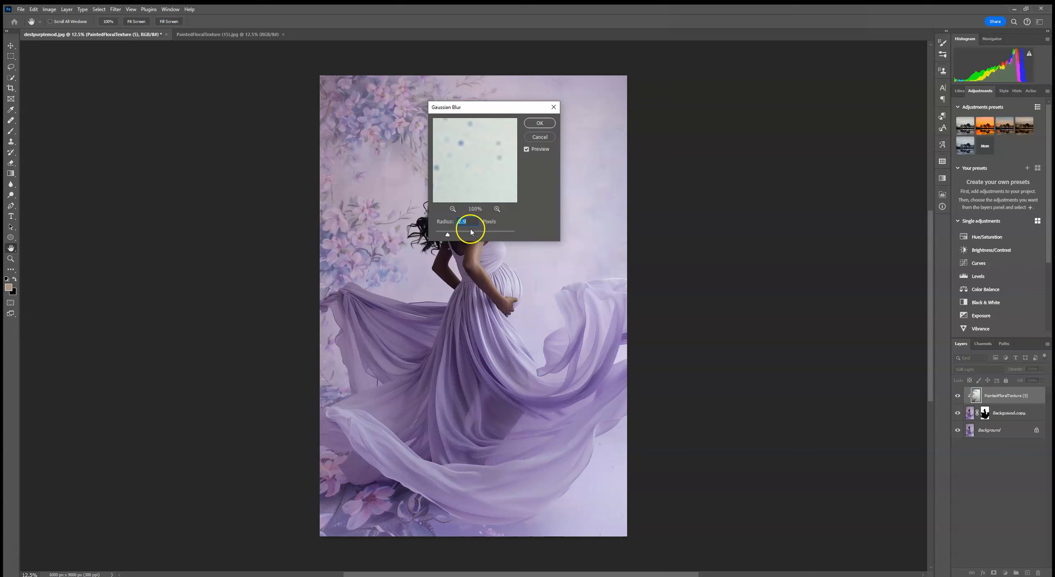
pyautogui.click(527, 125)
pyautogui.press('m')
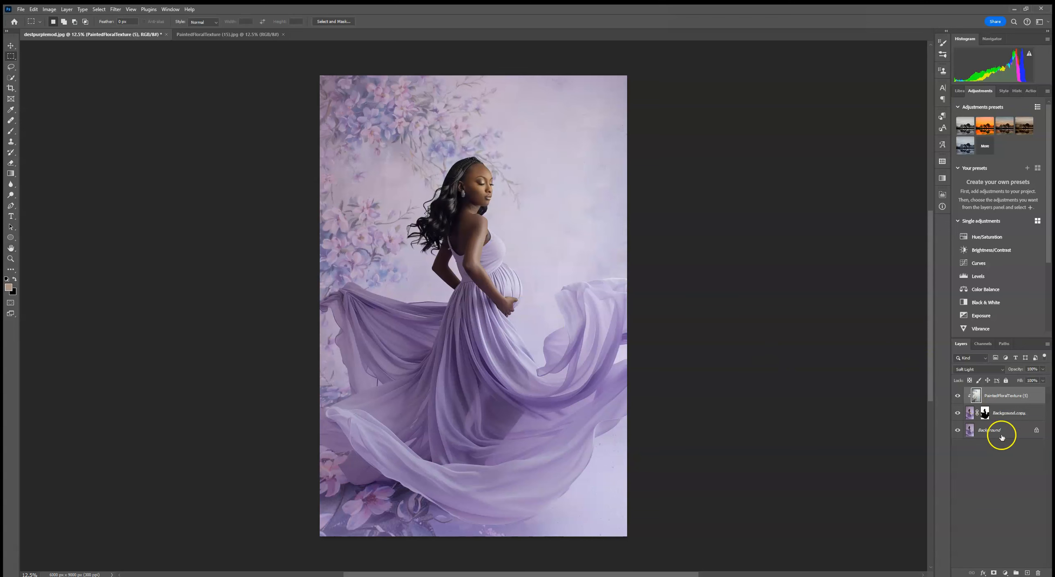
# - Target the Background copy layer mask and set up a Soft Round brush at 1811 px size and 15% opacity
pyautogui.click(1000, 413)
pyautogui.click(985, 413)
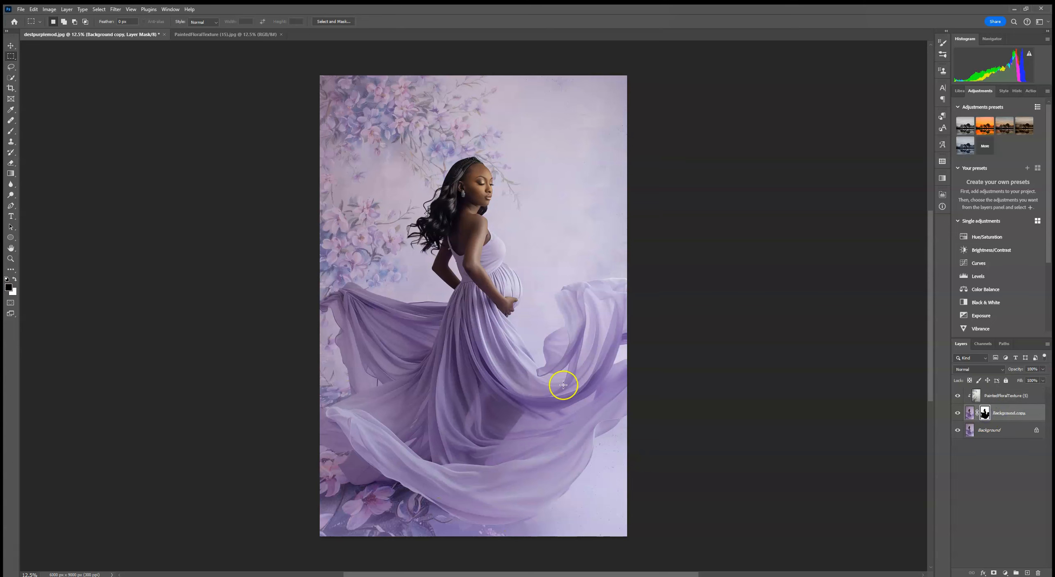
pyautogui.click(10, 132)
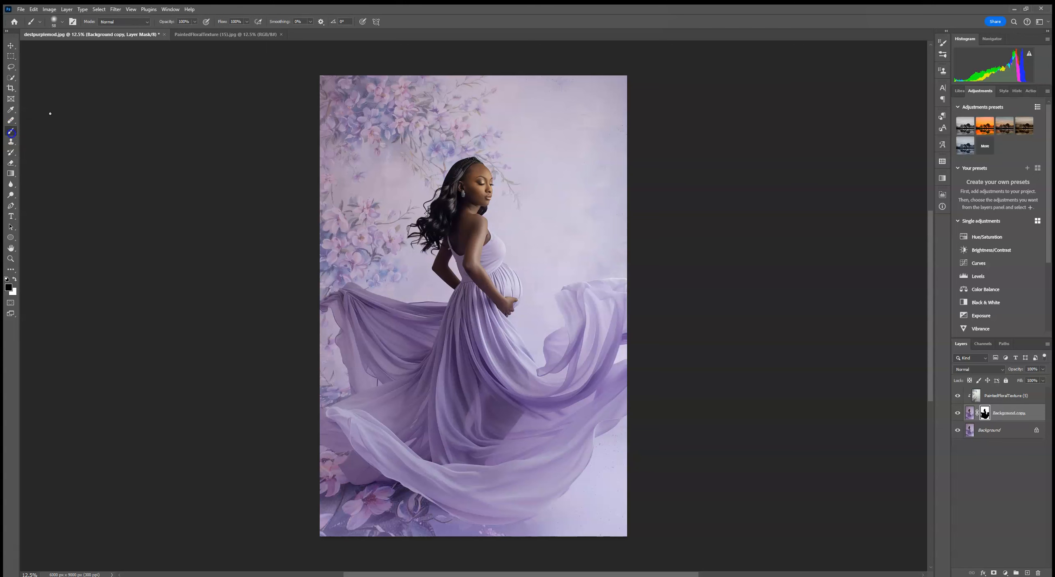
pyautogui.click(57, 25)
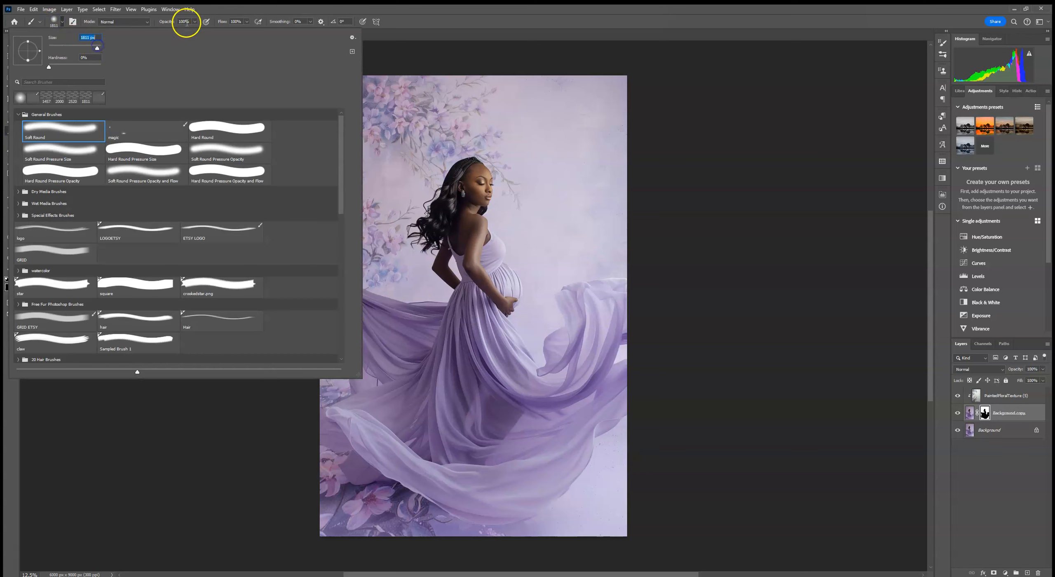
pyautogui.click(187, 23)
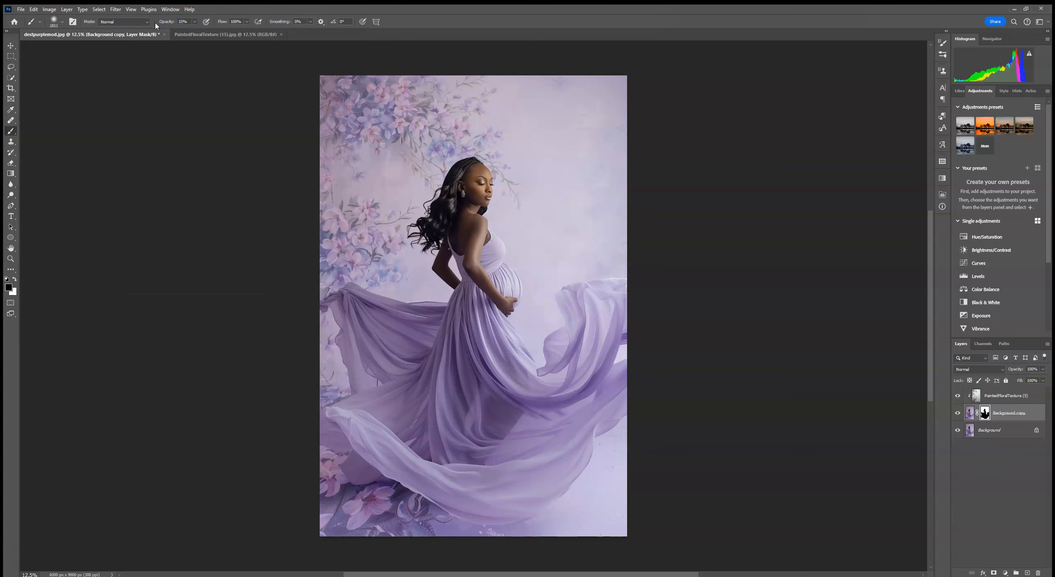
pyautogui.moveTo(311, 366); pyautogui.dragTo(356, 381)
pyautogui.click(33, 10)
pyautogui.click(45, 18)
# - Reduce the brush to a much smaller size and paint black on the mask over the lower-left folds of the skirt
pyautogui.click(62, 23)
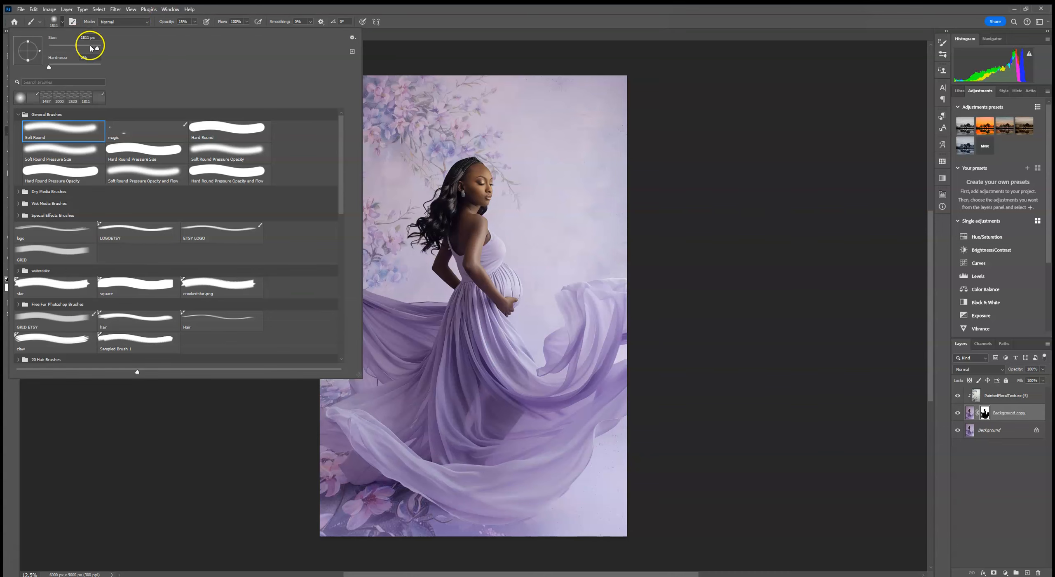
pyautogui.press('Return')
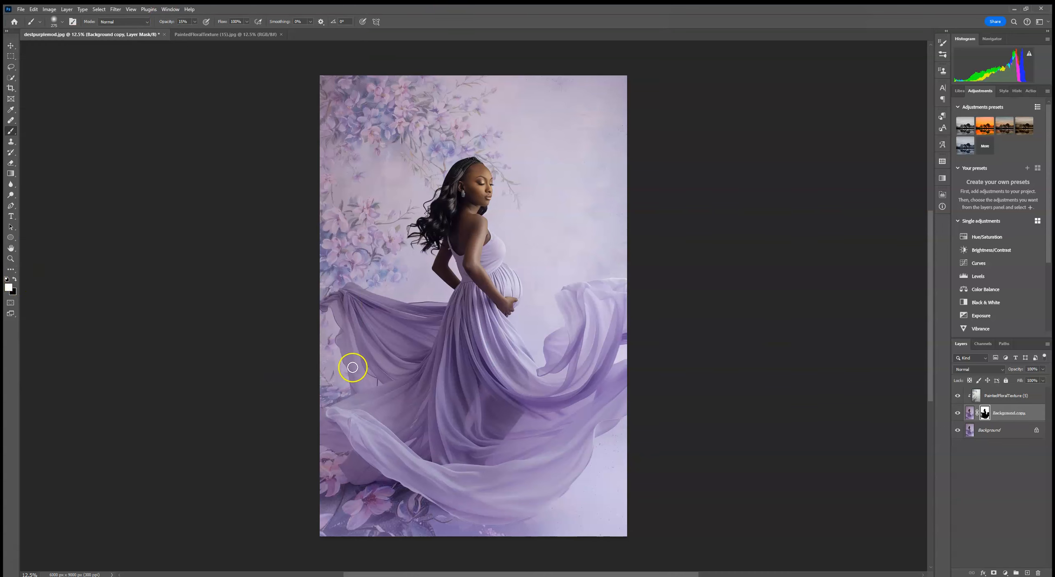
pyautogui.press('x')
pyautogui.hotkey('ctrl', '+')
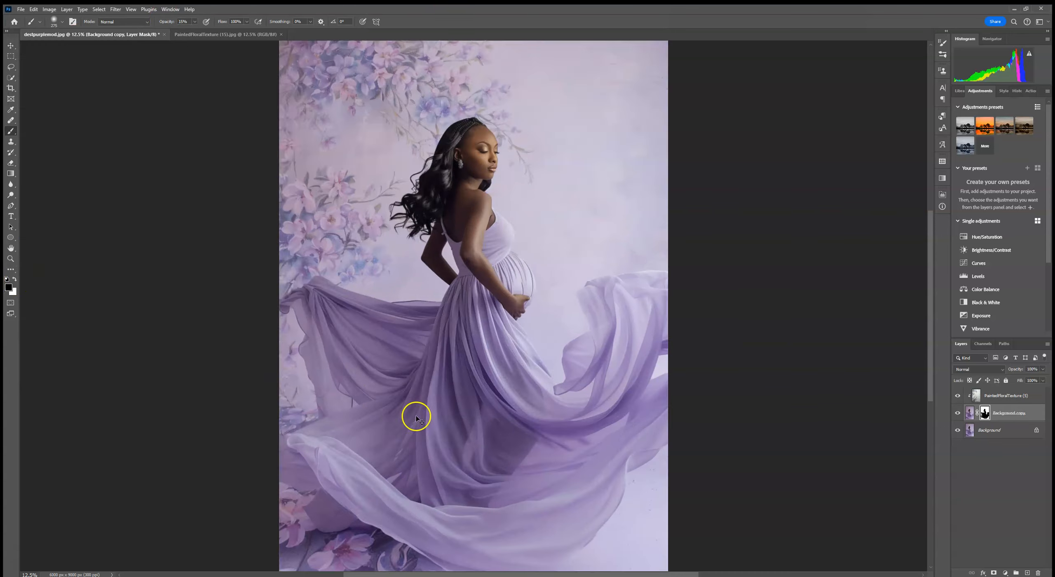
pyautogui.moveTo(364, 451); pyautogui.dragTo(426, 314)
pyautogui.moveTo(332, 410)
pyautogui.mouseDown()
pyautogui.moveTo(294, 410)
pyautogui.moveTo(284, 396)
pyautogui.moveTo(322, 398)
pyautogui.moveTo(356, 419)
pyautogui.mouseUp()
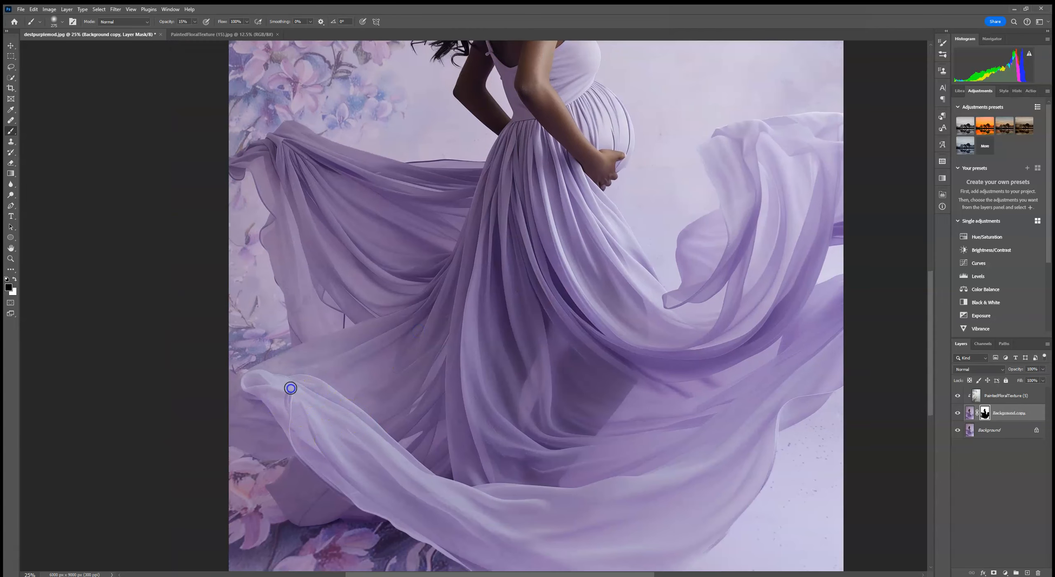
# - Raise the brush opacity to 60% and paint black on the mask over the skirt's left-hand folds to clear the texture
pyautogui.click(195, 22)
pyautogui.click(311, 430)
pyautogui.click(312, 390)
pyautogui.moveTo(286, 387)
pyautogui.mouseDown()
pyautogui.moveTo(258, 388)
pyautogui.moveTo(290, 422)
pyautogui.mouseUp()
pyautogui.click(309, 400)
pyautogui.click(335, 418)
pyautogui.moveTo(348, 284); pyautogui.dragTo(309, 339)
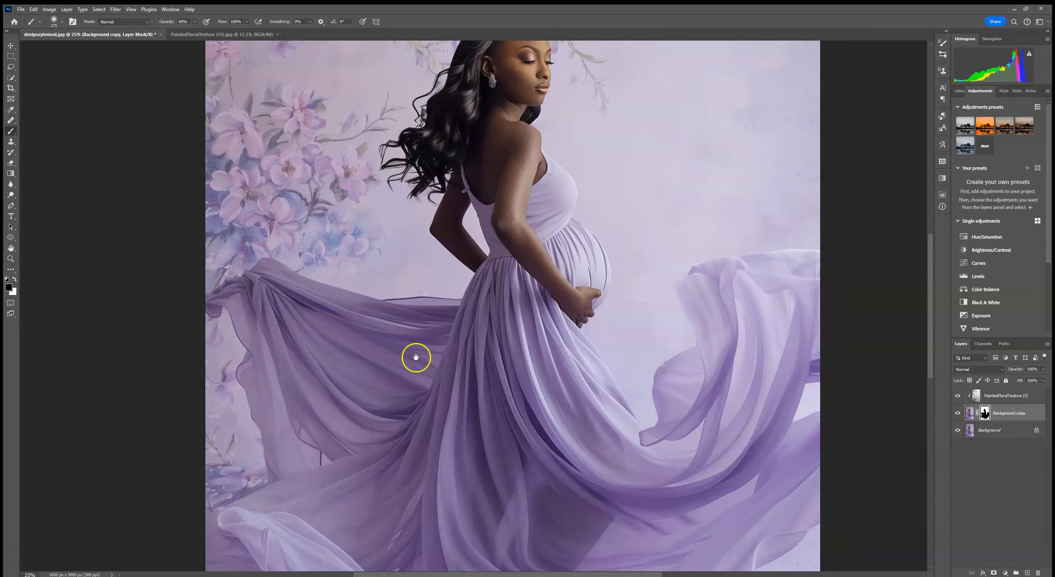
pyautogui.moveTo(417, 358); pyautogui.dragTo(390, 274)
pyautogui.hotkey('ctrl', '-')
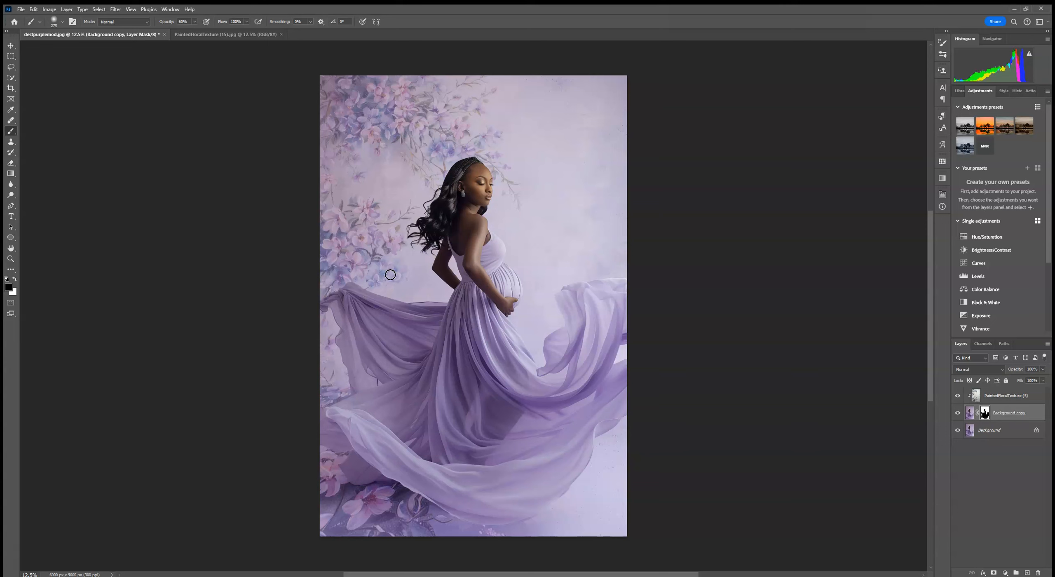
# - Examine the edges and folds of the dress up close for leftover texture or rough mask areas
pyautogui.hotkey('ctrl', '+')
pyautogui.hotkey('ctrl', '+')
pyautogui.hotkey('ctrl', '+')
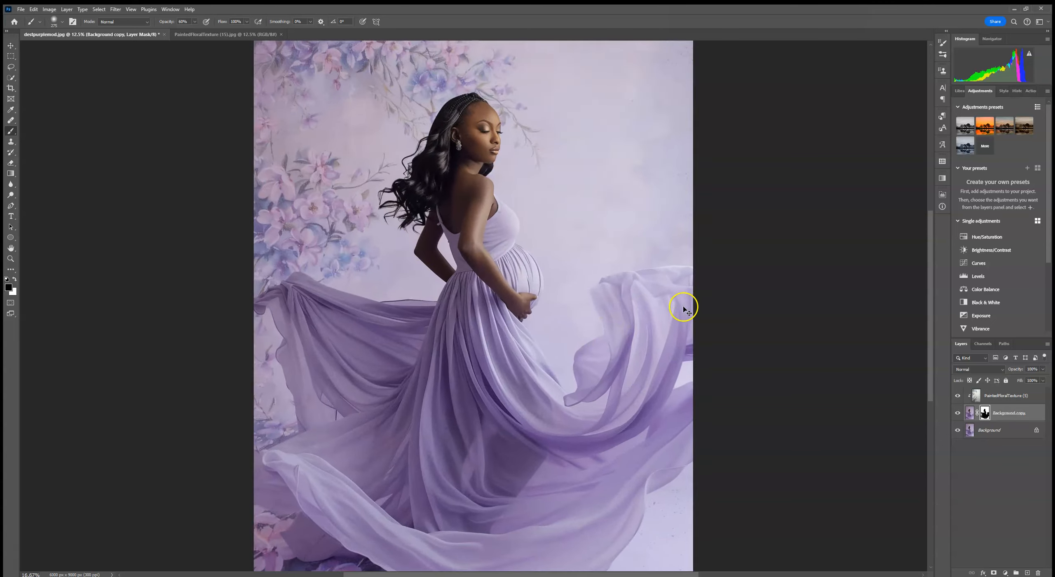
pyautogui.moveTo(372, 378); pyautogui.dragTo(391, 287)
pyautogui.moveTo(317, 446); pyautogui.dragTo(307, 273)
pyautogui.moveTo(395, 529); pyautogui.dragTo(359, 319)
pyautogui.moveTo(545, 271); pyautogui.dragTo(521, 481)
pyautogui.moveTo(581, 281); pyautogui.dragTo(636, 440)
pyautogui.moveTo(462, 315); pyautogui.dragTo(651, 470)
pyautogui.moveTo(498, 464); pyautogui.dragTo(548, 320)
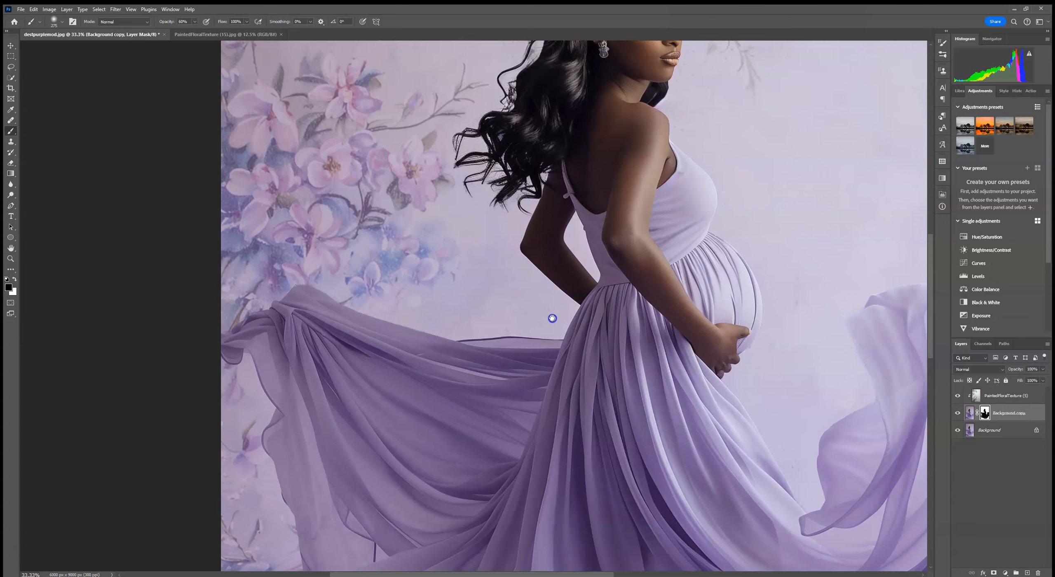
# - Shrink the brush further, set its opacity to 100% and paint black on the mask along the upper edge of the left-flowing fabric
pyautogui.hotkey('ctrl', '+')
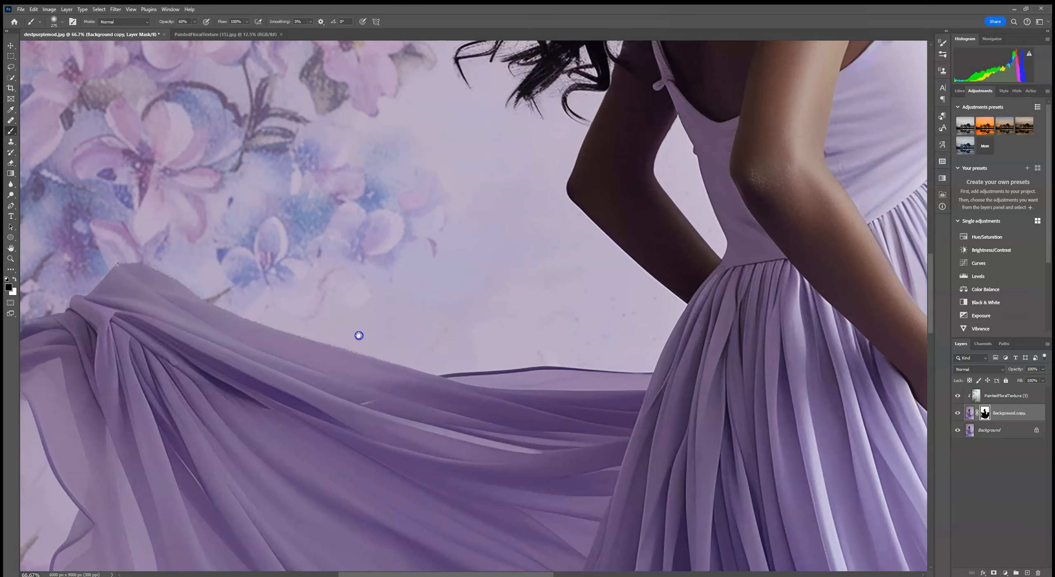
pyautogui.hotkey('ctrl', '+')
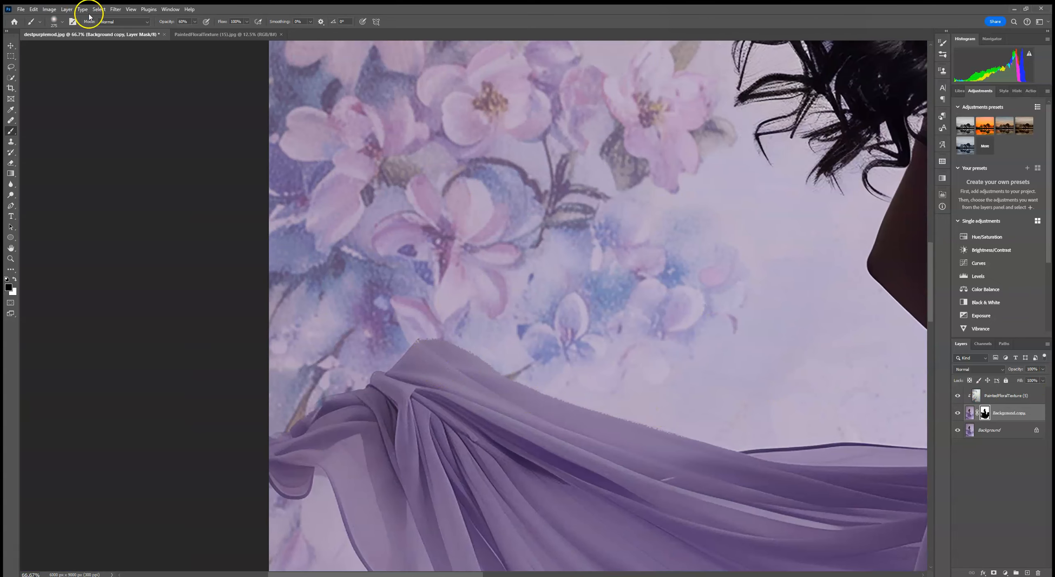
pyautogui.click(65, 25)
pyautogui.click(195, 22)
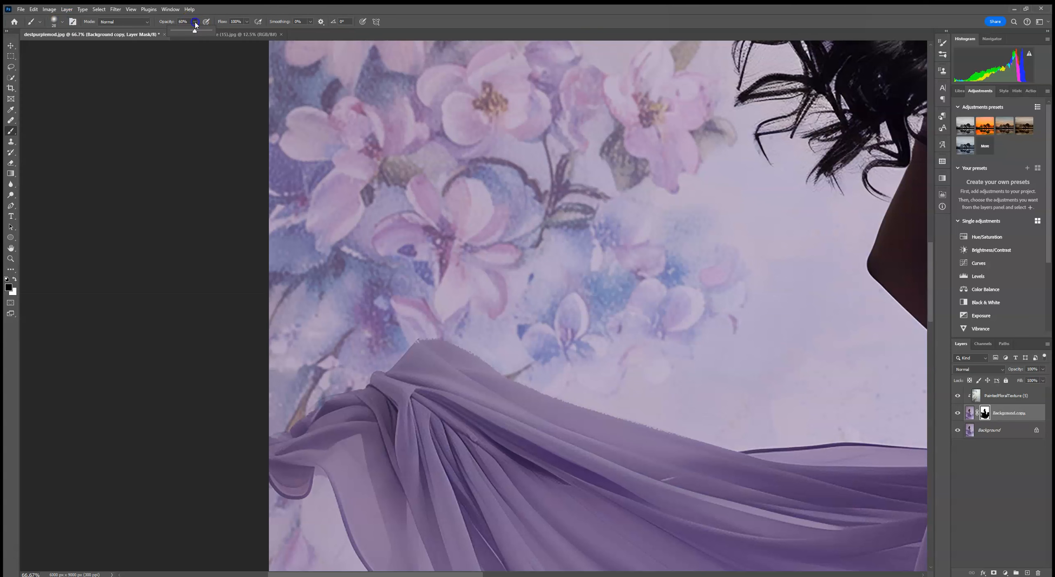
pyautogui.click(472, 356)
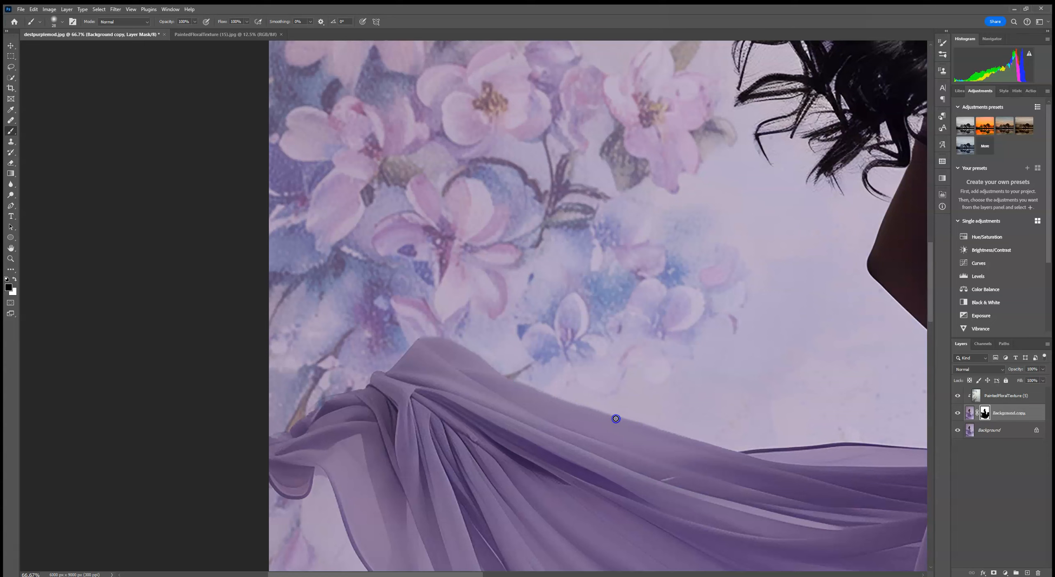
pyautogui.scroll(-5, 588, 407)
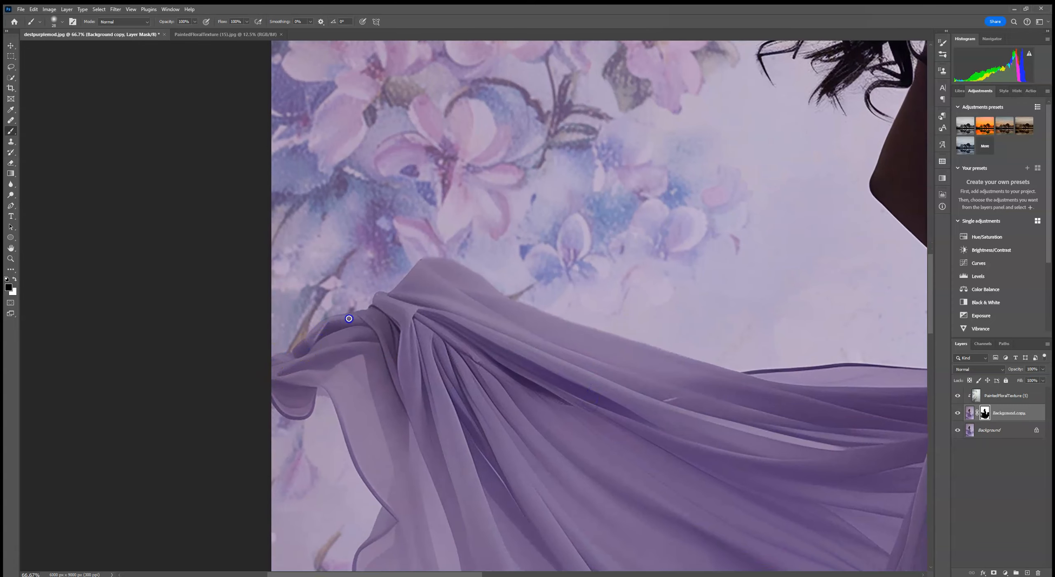
pyautogui.scroll(-3, 390, 331)
pyautogui.click(314, 349)
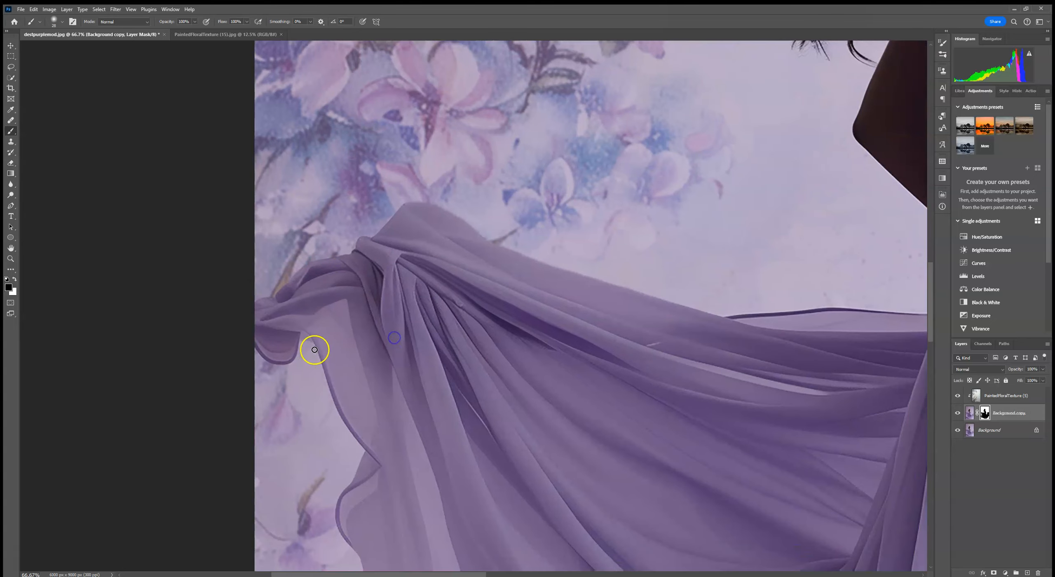
# - Switch to white and refine the mask along the outer edge of the left-flowing fabric
pyautogui.press('x')
pyautogui.moveTo(392, 405); pyautogui.dragTo(392, 403)
pyautogui.moveTo(353, 222); pyautogui.dragTo(348, 498)
pyautogui.moveTo(627, 482); pyautogui.dragTo(406, 287)
pyautogui.moveTo(708, 339); pyautogui.dragTo(555, 347)
pyautogui.hotkey('ctrl', '0')
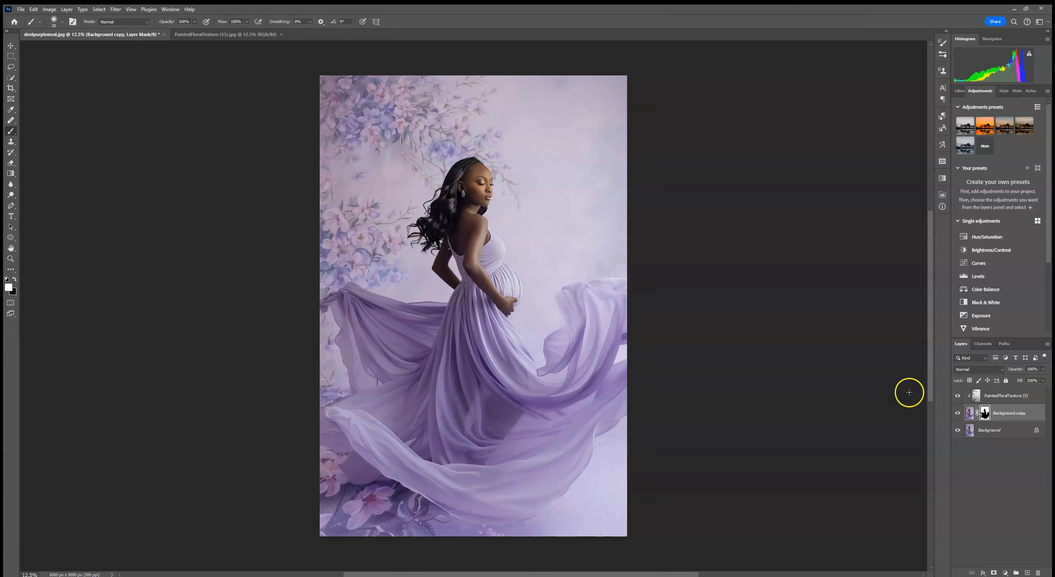
# - Release the floral texture's clipping mask, add a Black & White adjustment layer above it and merge the two layers
pyautogui.keyDown('alt'); pyautogui.click(997, 402); pyautogui.keyUp('alt')
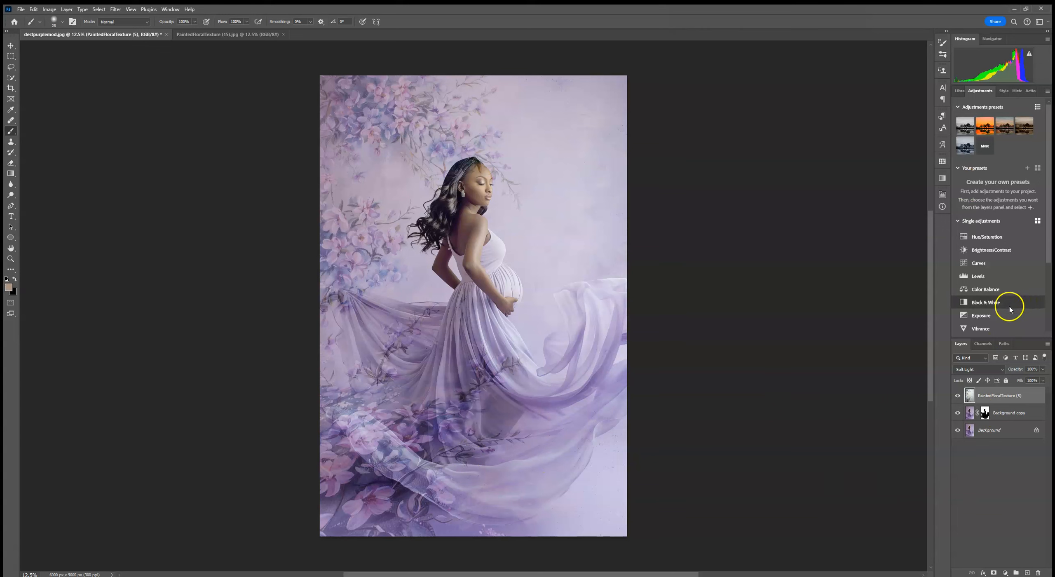
pyautogui.click(986, 303)
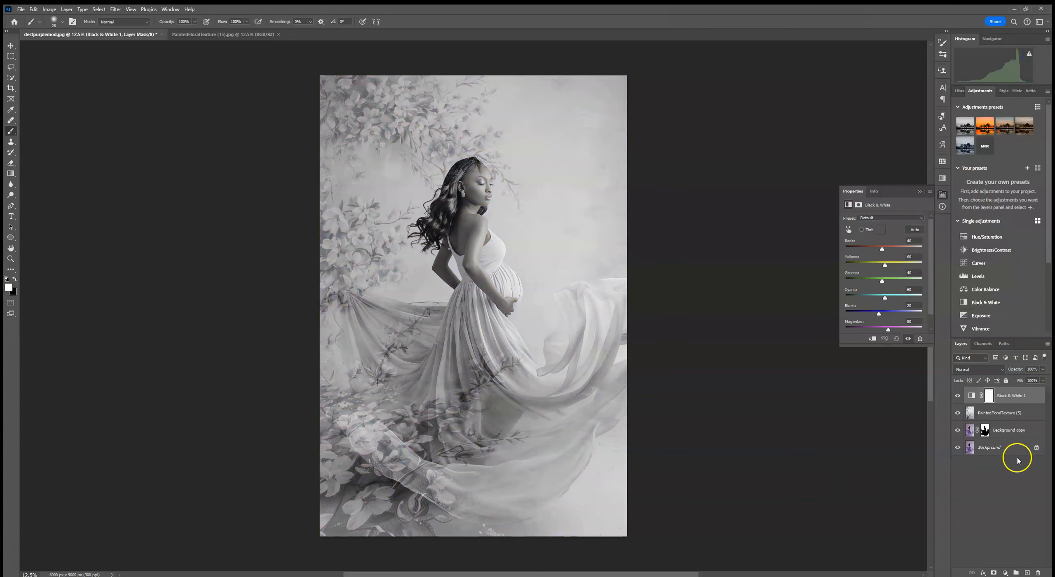
pyautogui.click(1006, 414)
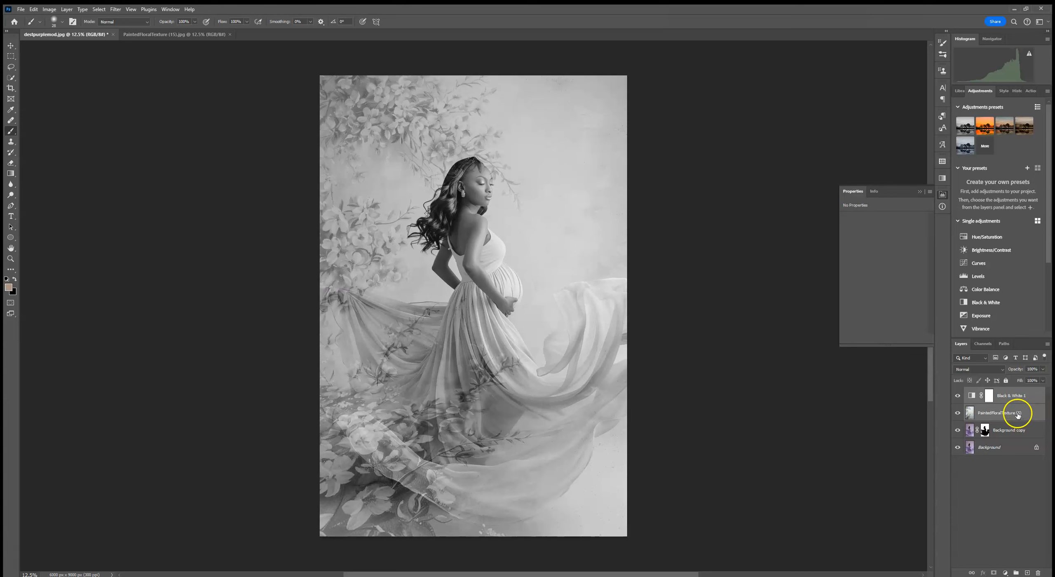
pyautogui.rightClick(1018, 415)
pyautogui.click(983, 279)
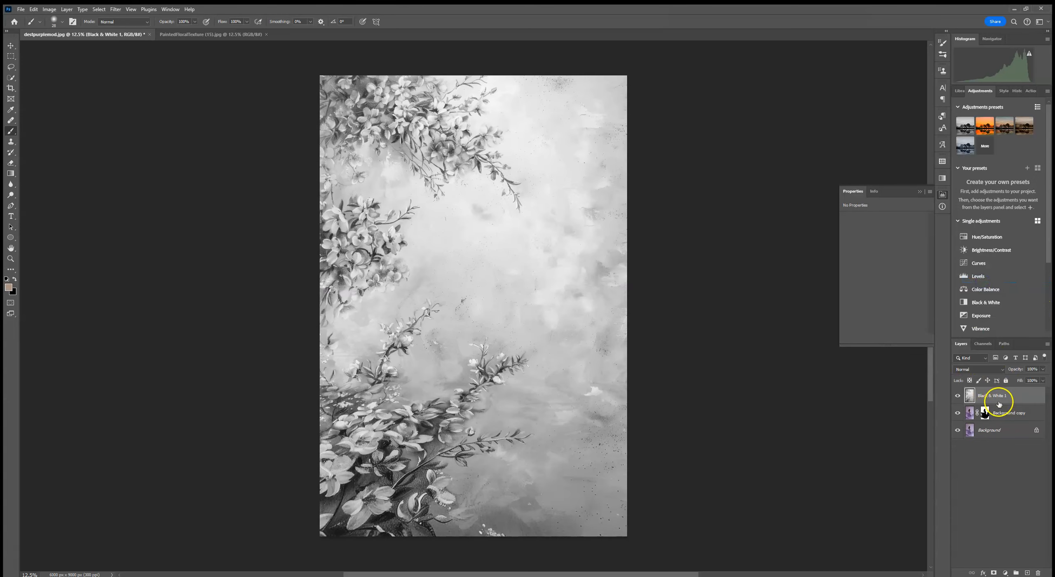
# - Set the merged grayscale texture layer to Soft Light and clip it to the Background copy layer
pyautogui.click(983, 369)
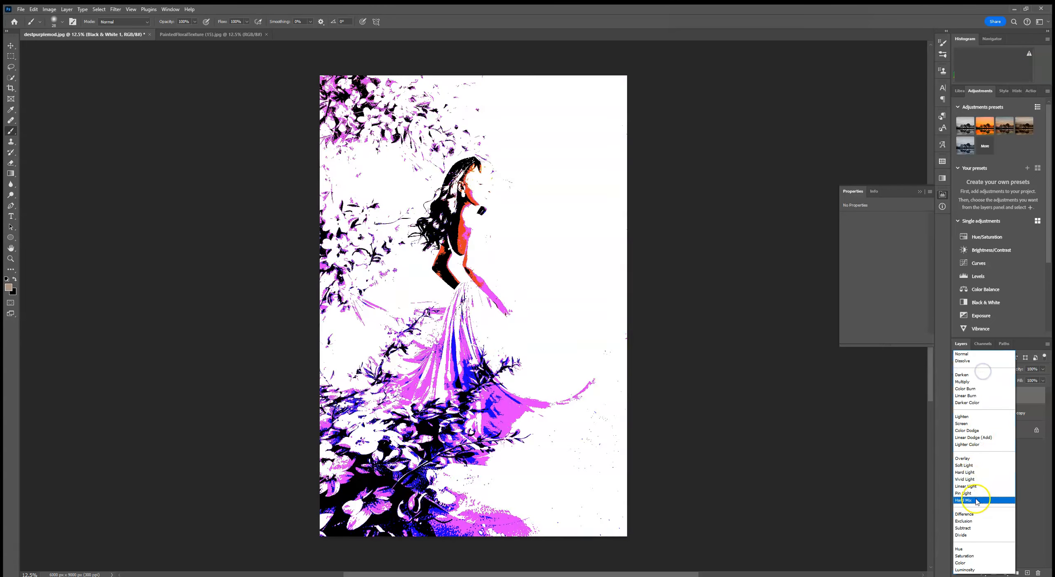
pyautogui.click(968, 466)
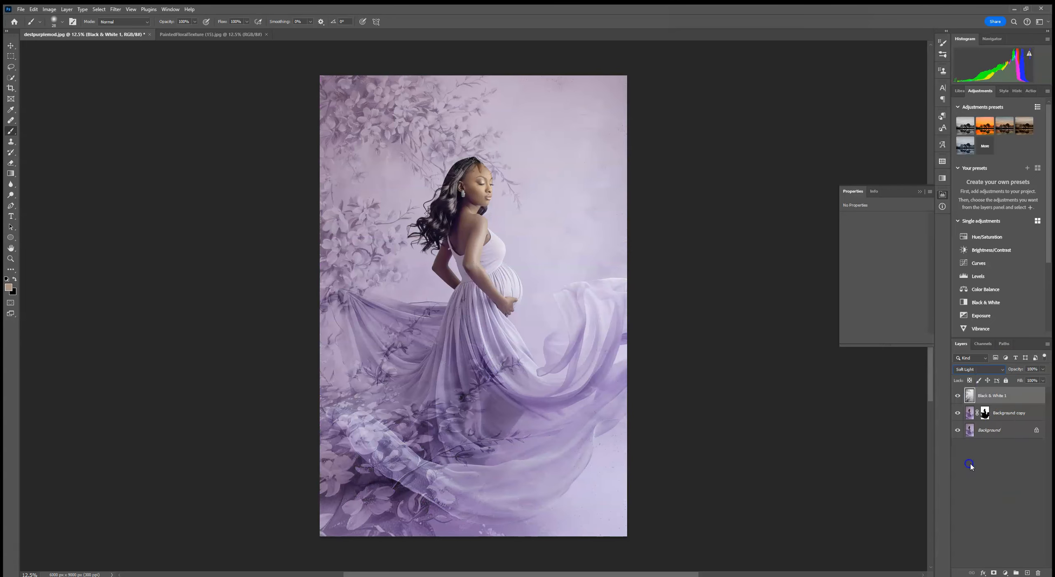
pyautogui.keyDown('alt'); pyautogui.click(995, 402); pyautogui.keyUp('alt')
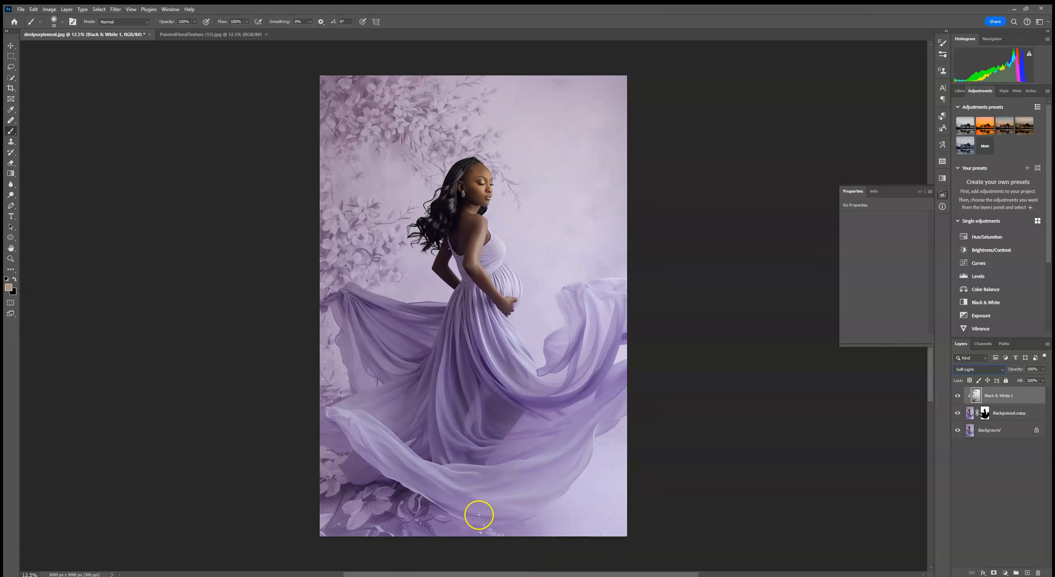
# - Compare the history states before and after the black-and-white texture conversion
pyautogui.click(1015, 91)
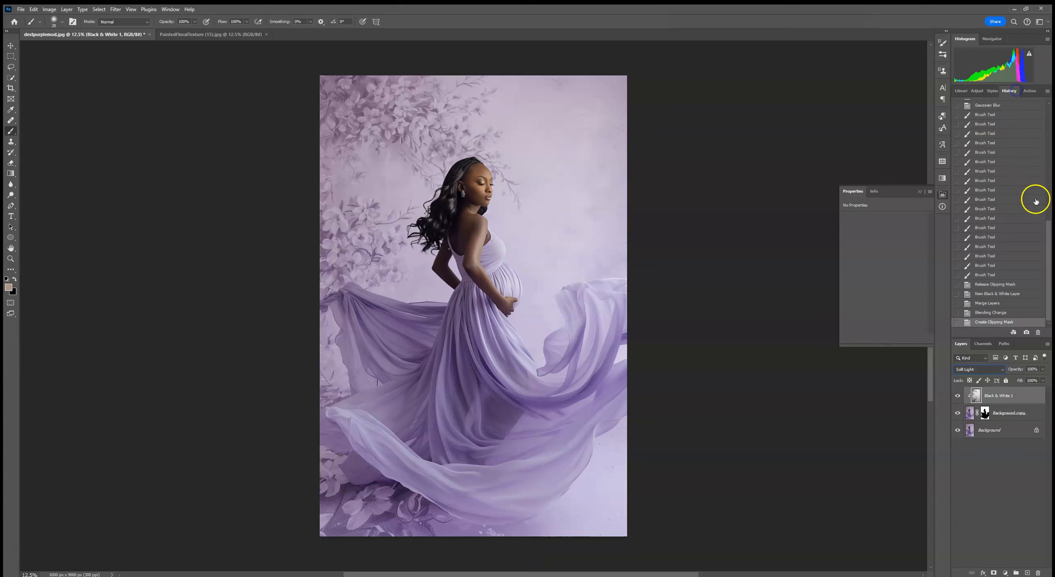
pyautogui.click(1013, 275)
pyautogui.click(989, 322)
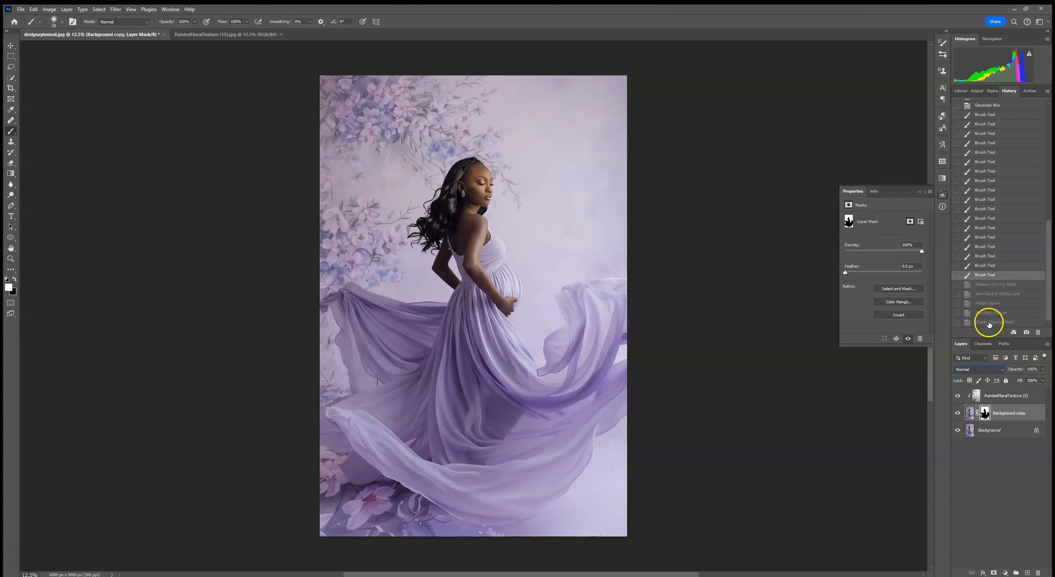
pyautogui.click(986, 280)
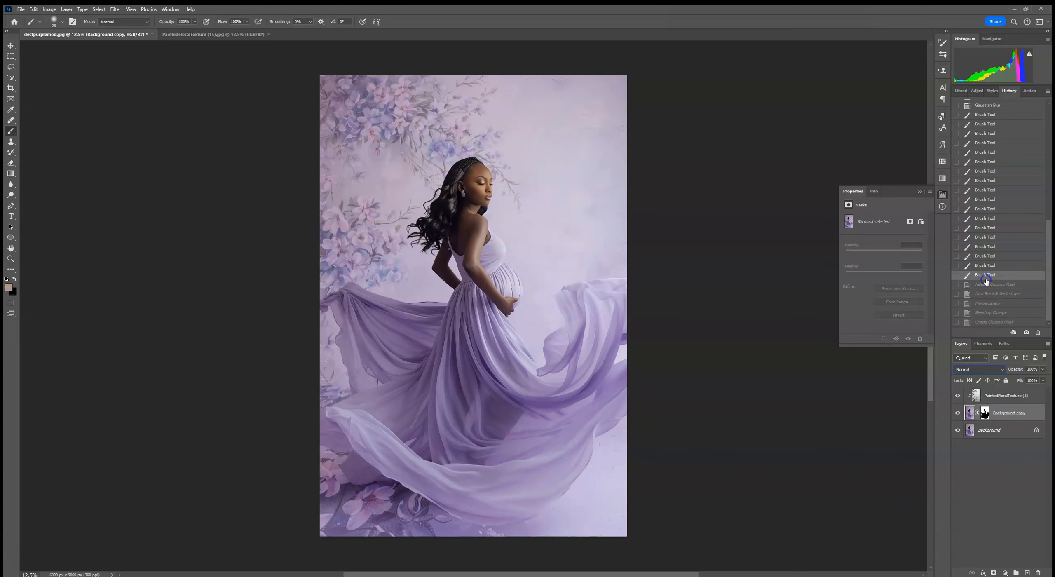
pyautogui.click(983, 324)
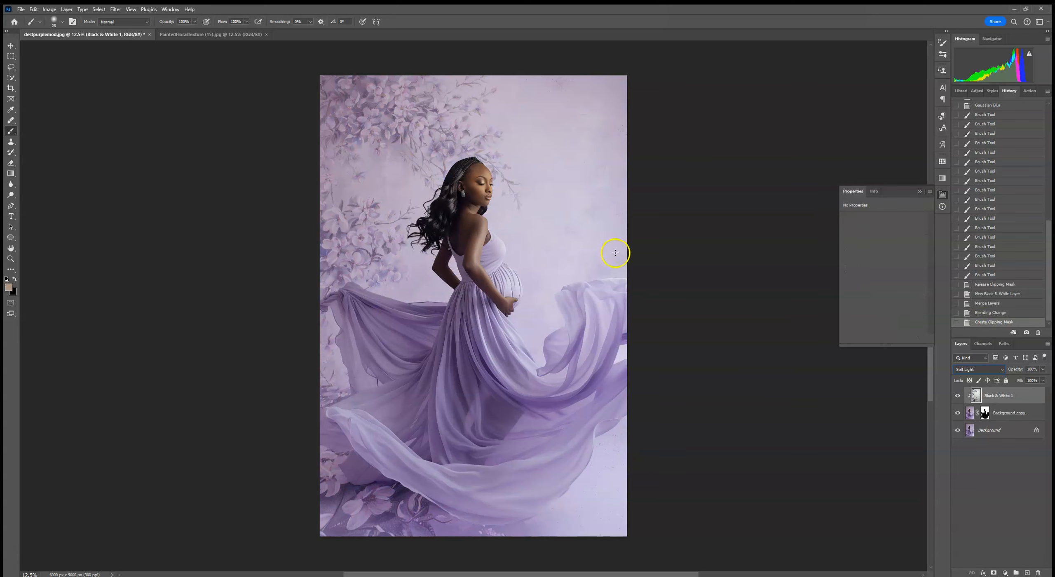
# - Revert the document to the Release Clipping Mask history state, undoing the black-and-white conversion and layer merge
pyautogui.click(986, 285)
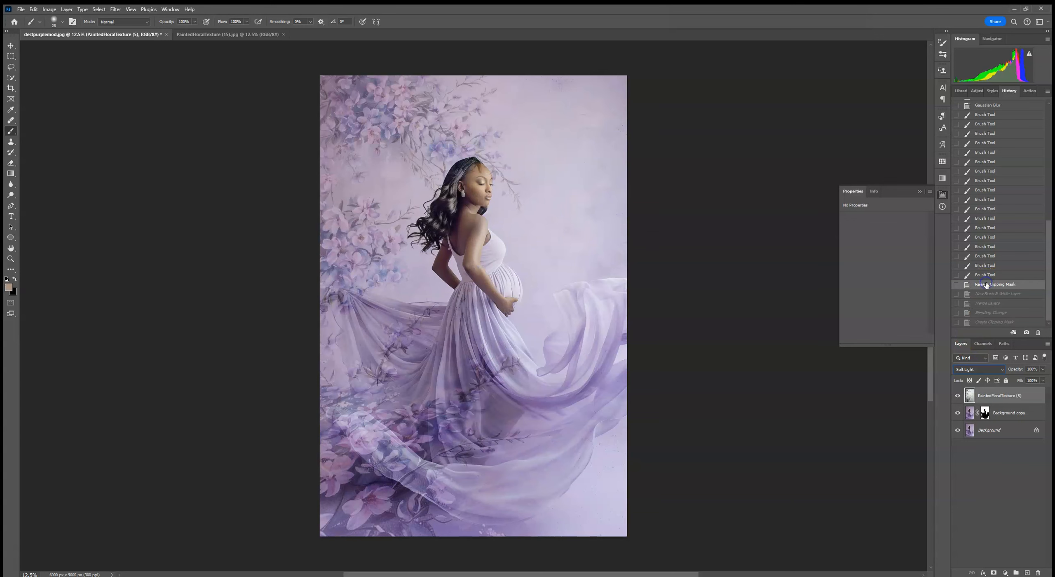
pyautogui.click(984, 275)
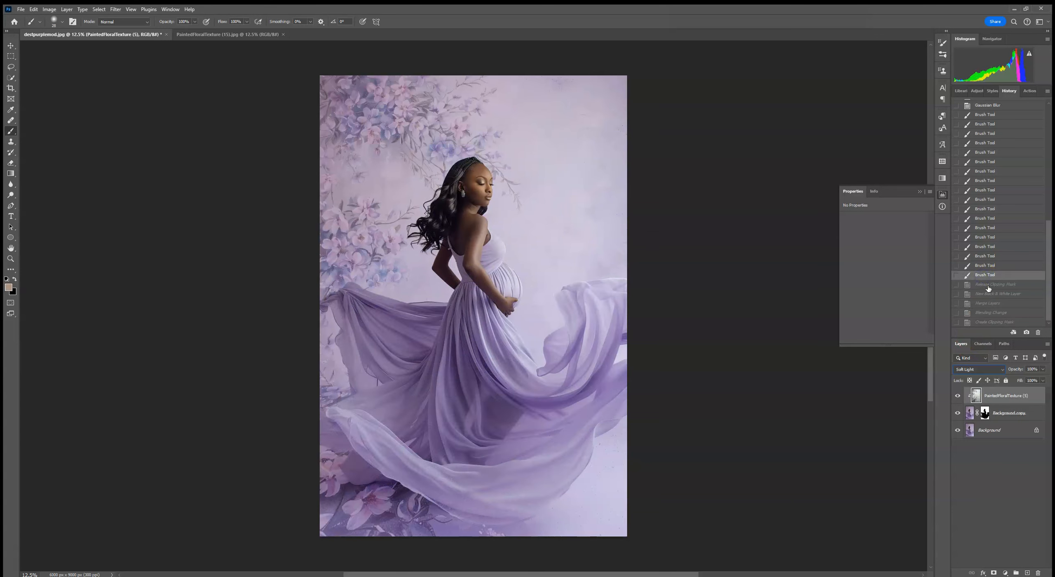
pyautogui.click(998, 294)
pyautogui.click(997, 285)
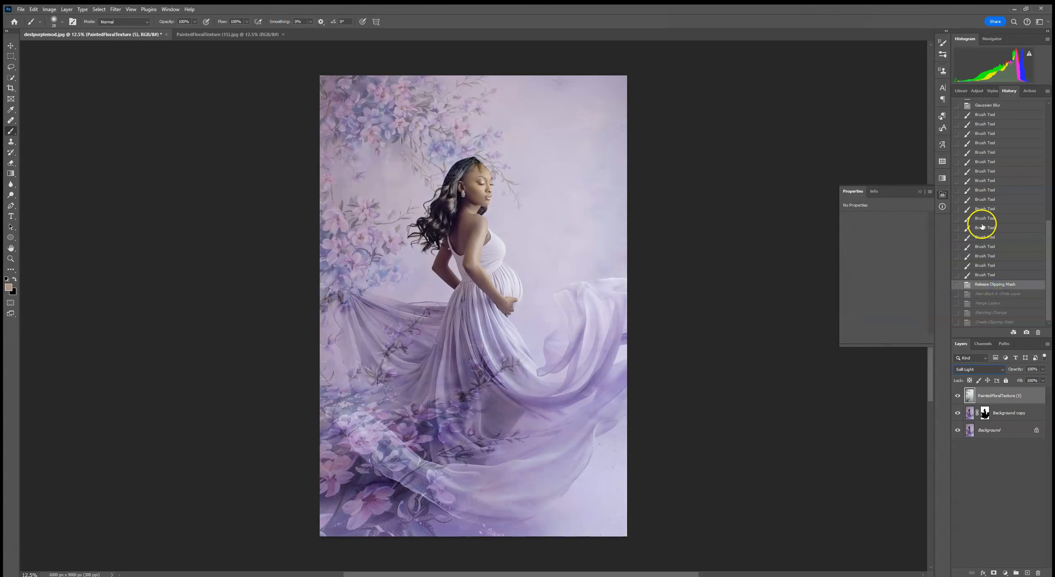
# - Add a Hue/Saturation adjustment layer and clip it to the floral texture layer
pyautogui.click(976, 91)
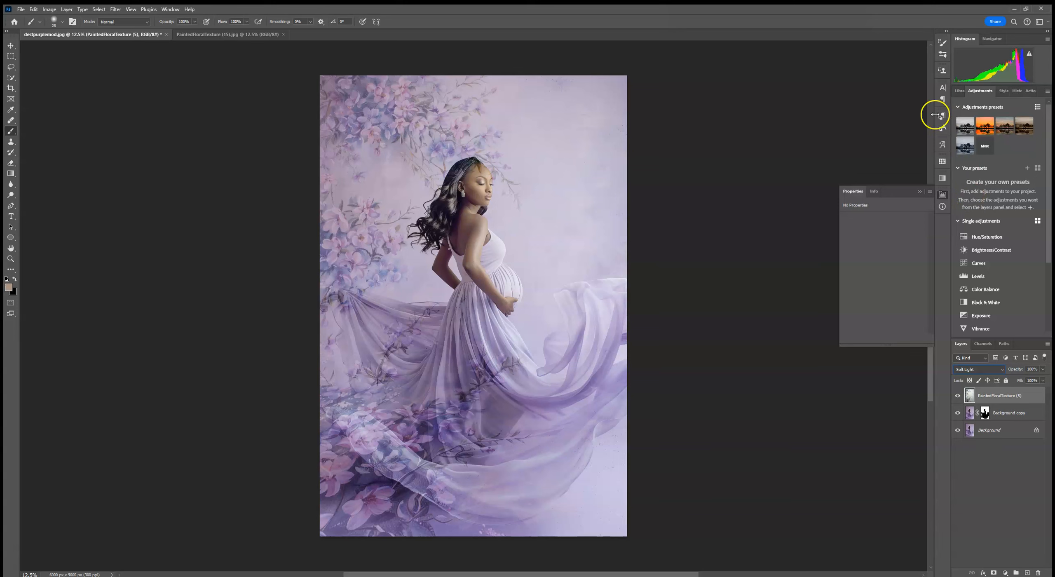
pyautogui.click(170, 9)
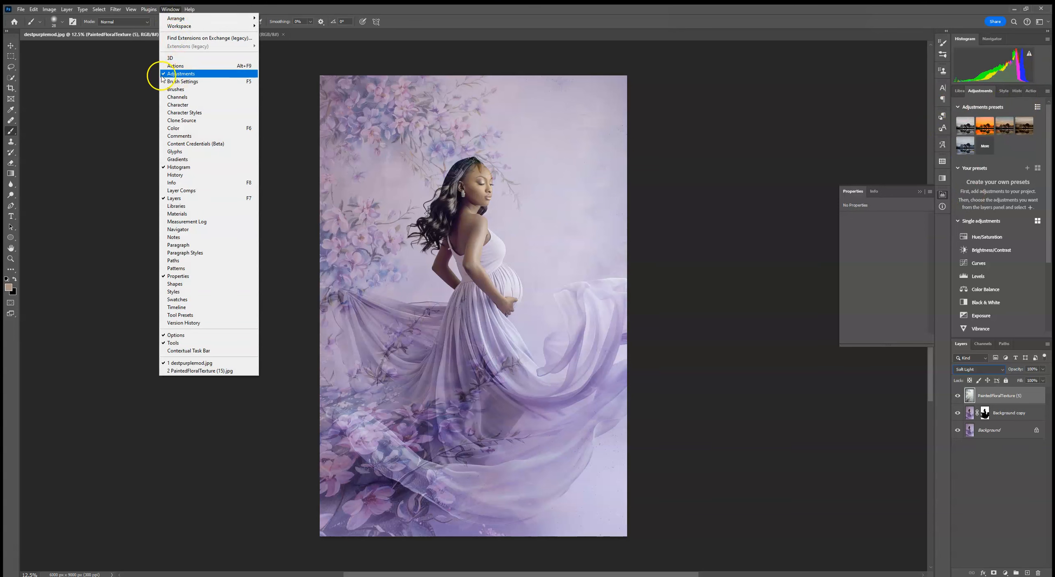
pyautogui.click(985, 92)
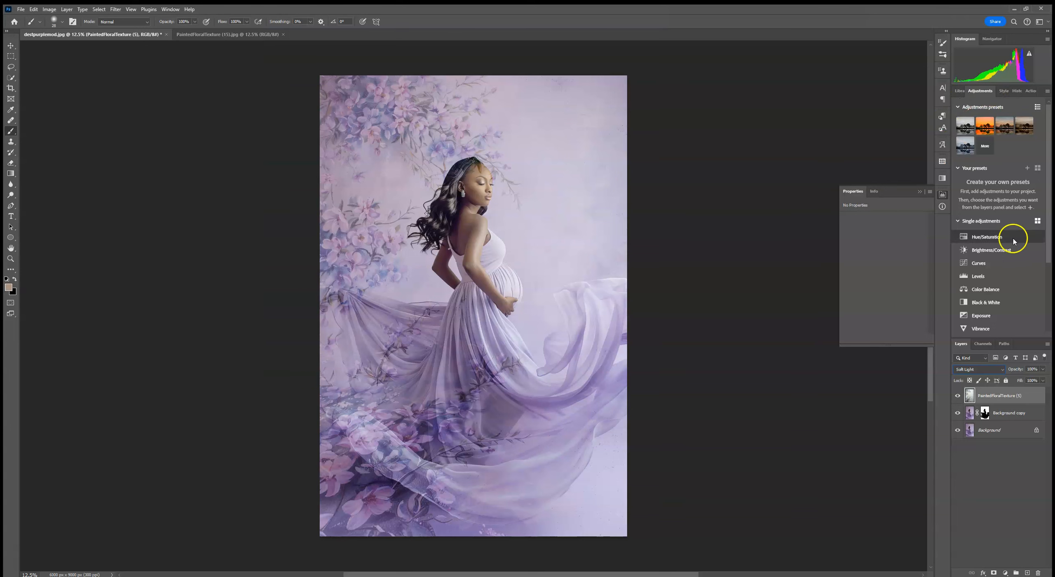
pyautogui.click(984, 239)
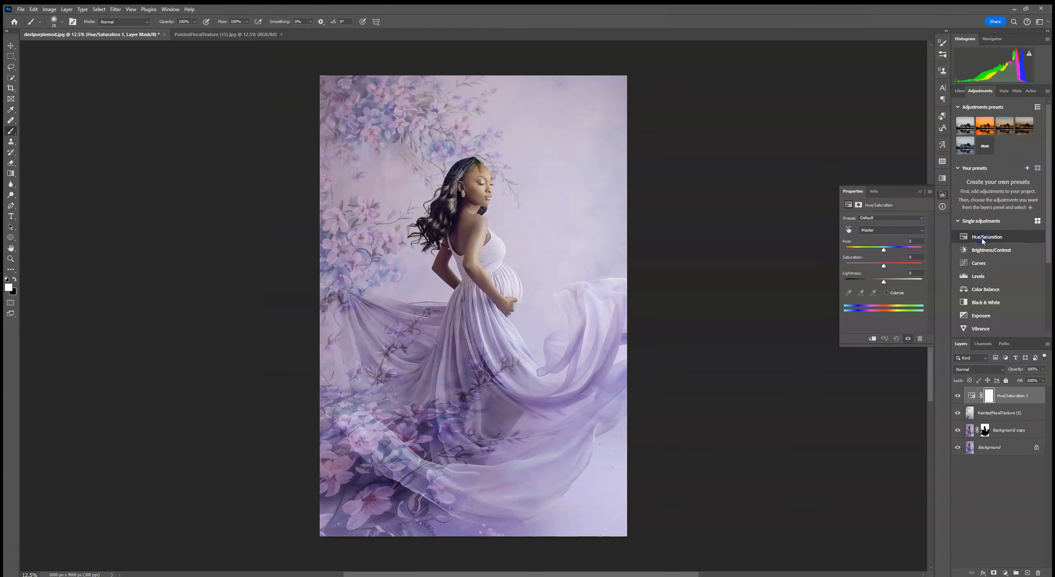
pyautogui.click(873, 339)
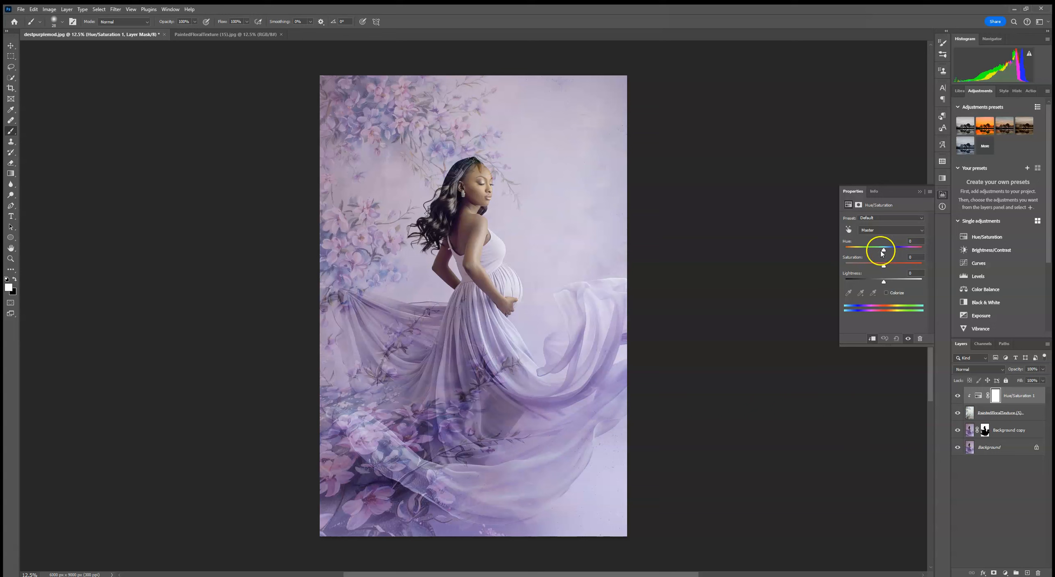
# - Try different Master hue shifts on the texture, finishing with the hue set to 0
pyautogui.moveTo(906, 250); pyautogui.dragTo(878, 253)
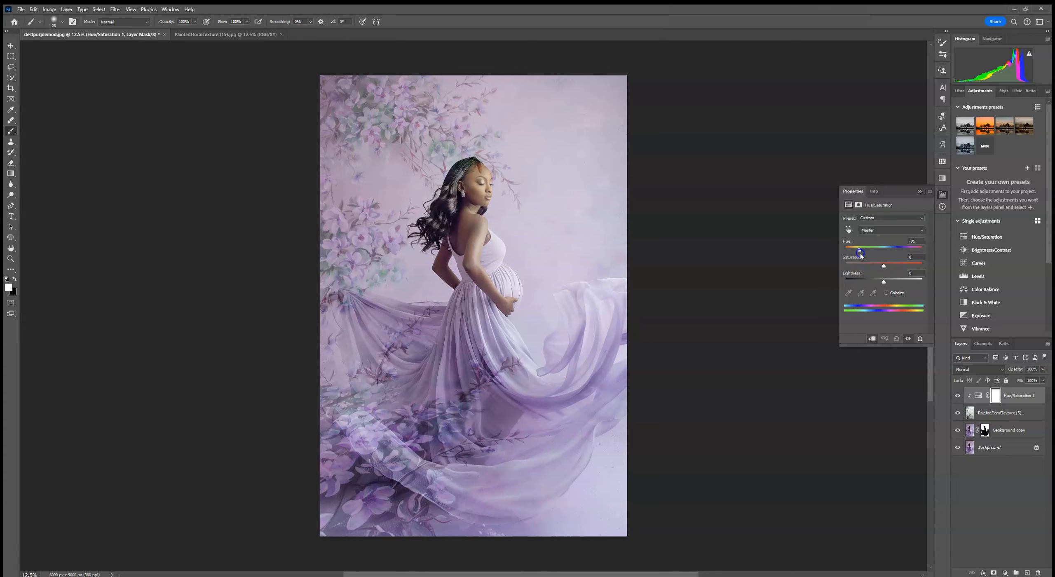
pyautogui.moveTo(845, 262); pyautogui.dragTo(899, 267)
pyautogui.write('0')
# - Shift the hue of only the Cyans range in the Hue/Saturation adjustment toward negative values
pyautogui.click(888, 230)
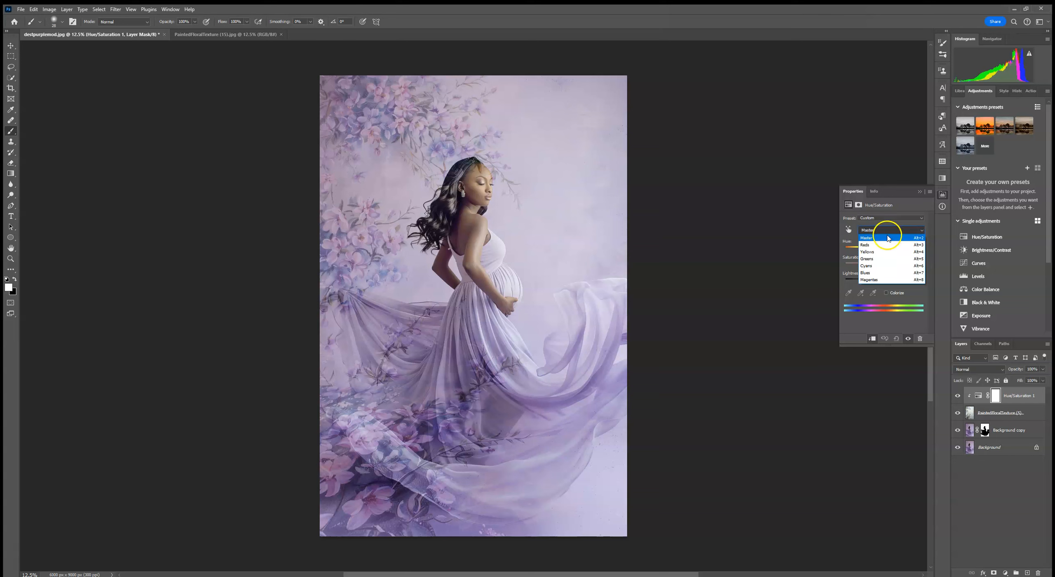
pyautogui.click(877, 265)
pyautogui.moveTo(885, 251)
pyautogui.mouseDown()
pyautogui.moveTo(907, 250)
pyautogui.moveTo(886, 253)
pyautogui.mouseUp()
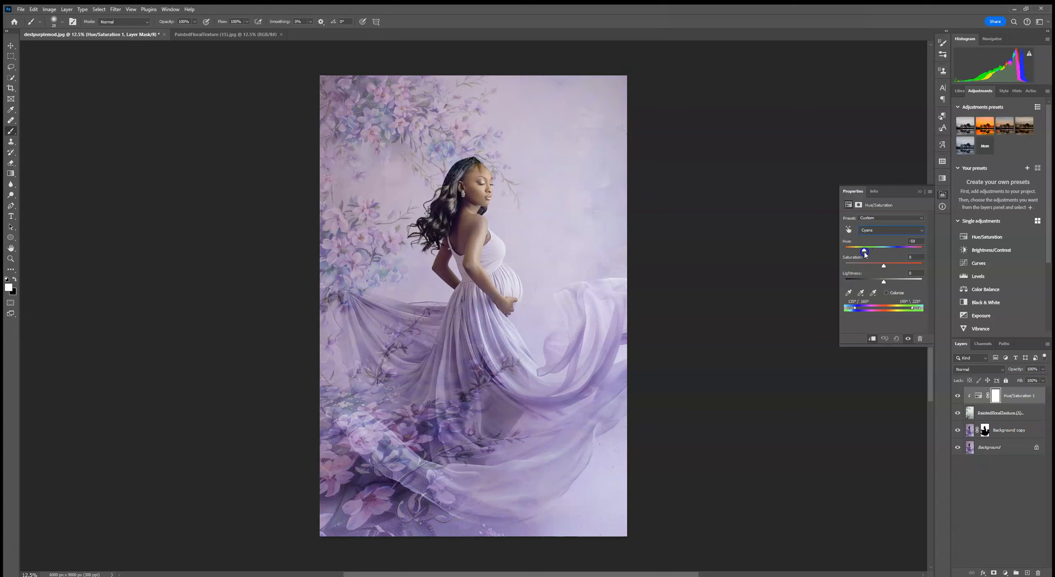
pyautogui.moveTo(860, 252); pyautogui.dragTo(862, 251)
# - Switch the Hue/Saturation adjustment back to the Master range and lower its saturation to -47
pyautogui.click(886, 230)
pyautogui.click(874, 237)
pyautogui.click(917, 192)
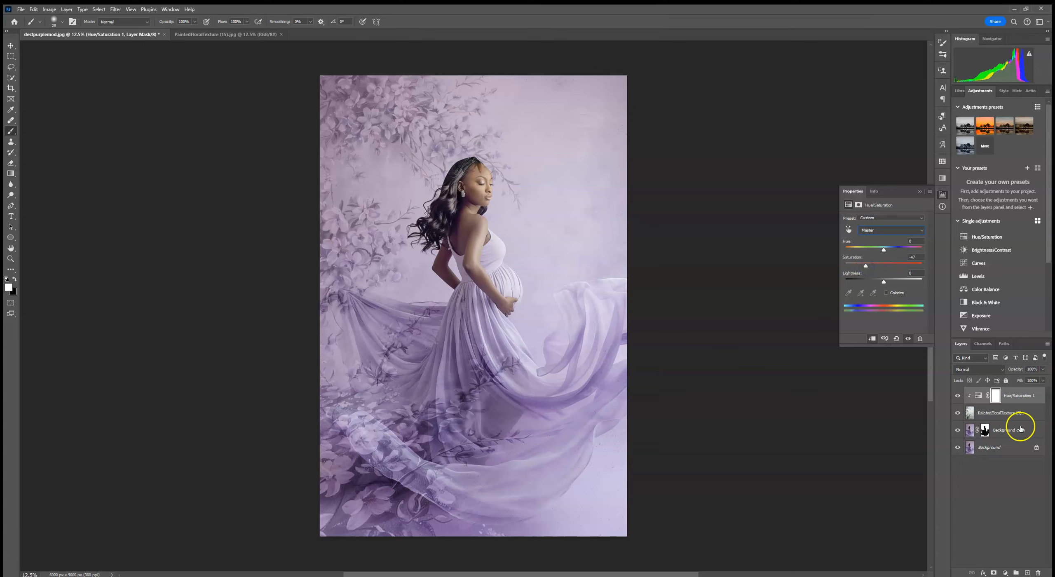
# - Delete the Hue/Saturation adjustment layer and clip the floral texture to the Background copy layer again
pyautogui.click(1026, 402)
pyautogui.moveTo(1029, 393); pyautogui.dragTo(1038, 573)
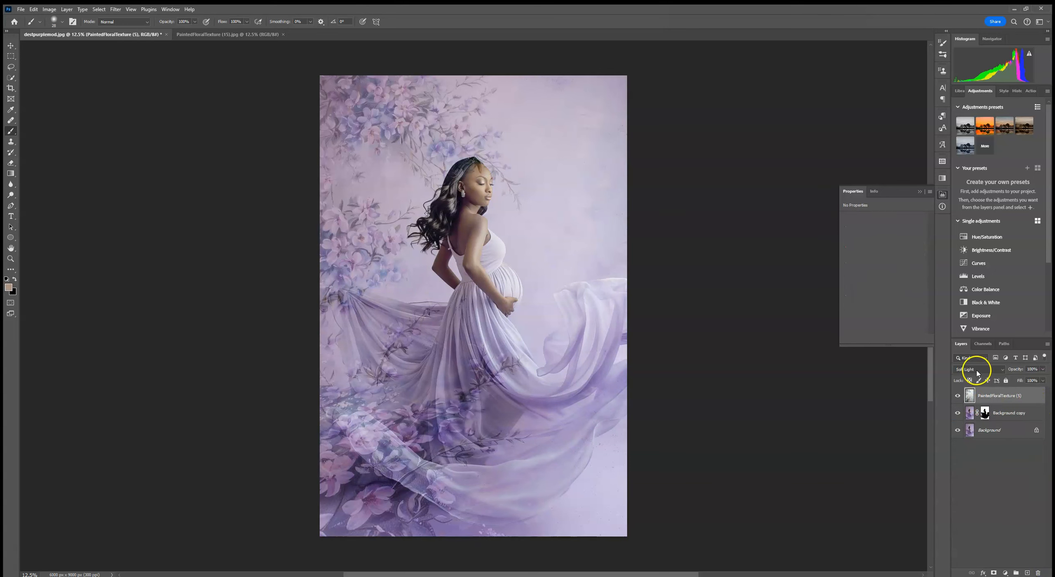
pyautogui.keyDown('alt'); pyautogui.click(1003, 405); pyautogui.keyUp('alt')
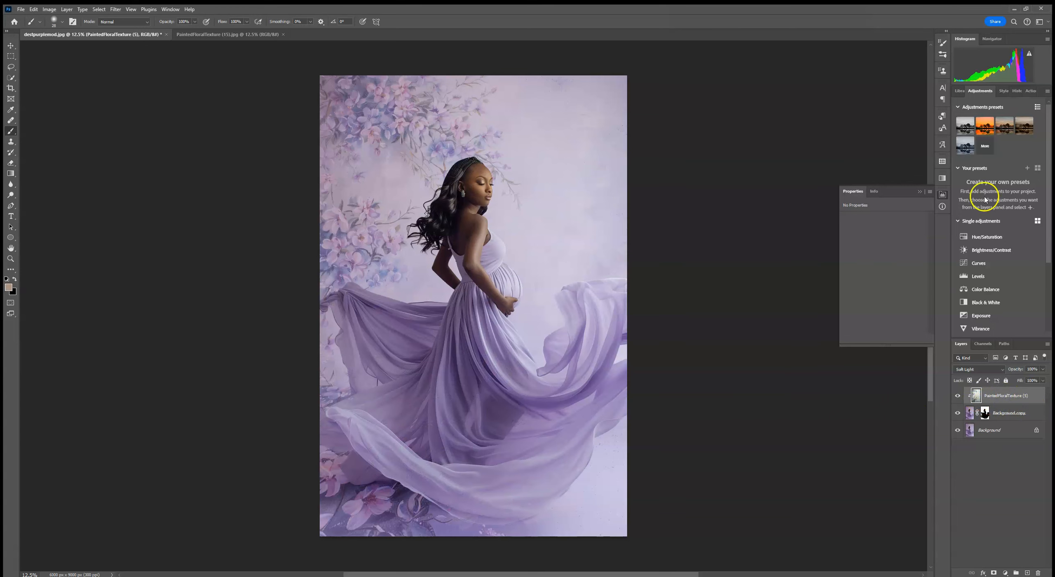
# - Preview the clipped floral texture in Normal blending, keeping Soft Light as its blend mode
pyautogui.click(920, 191)
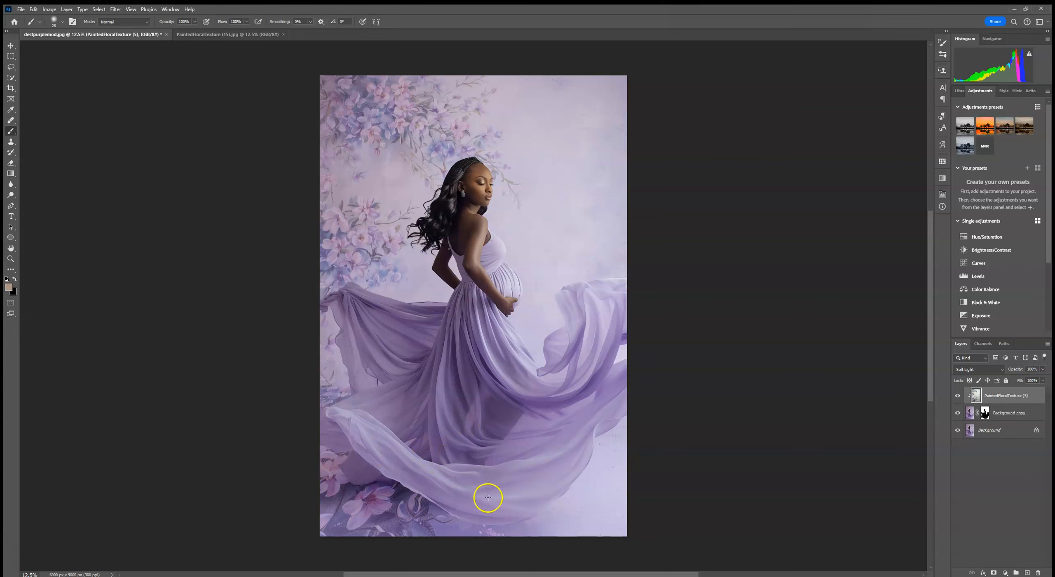
pyautogui.click(991, 369)
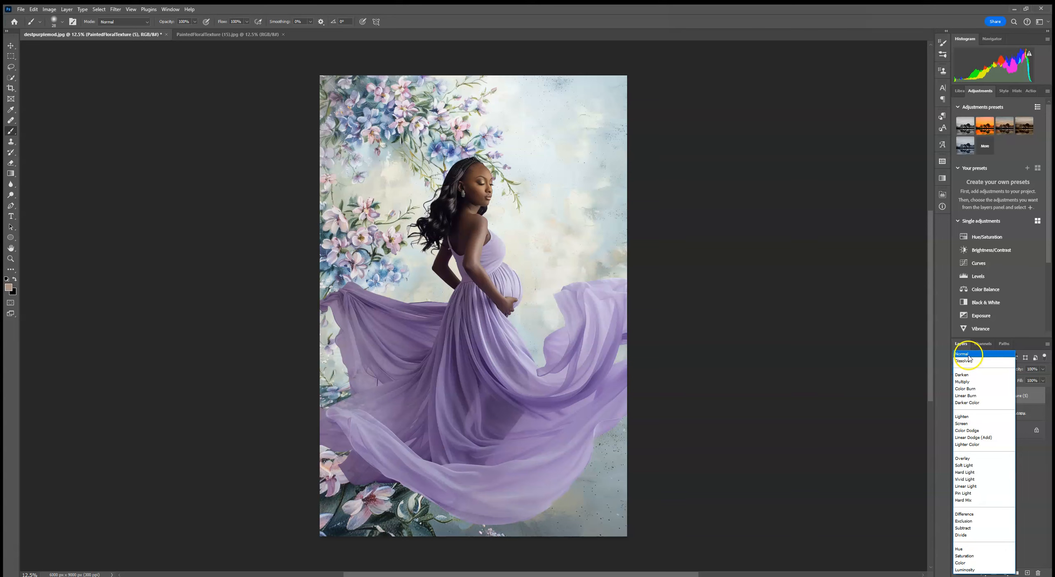
pyautogui.click(964, 465)
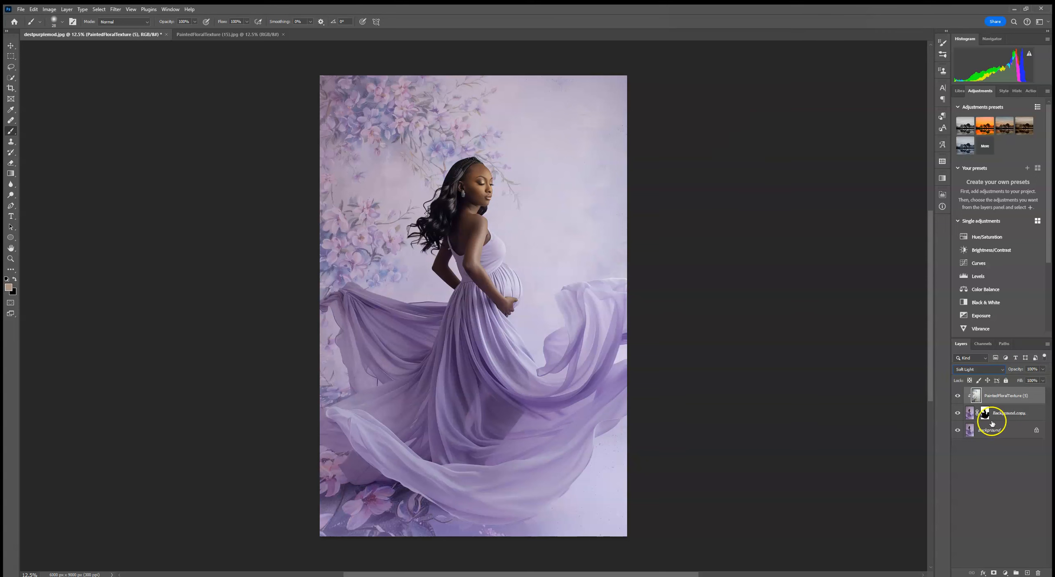
# - Convert the floral texture layer to a smart object and replace its contents with PaintedFloralTexture (9)
pyautogui.rightClick(1012, 396)
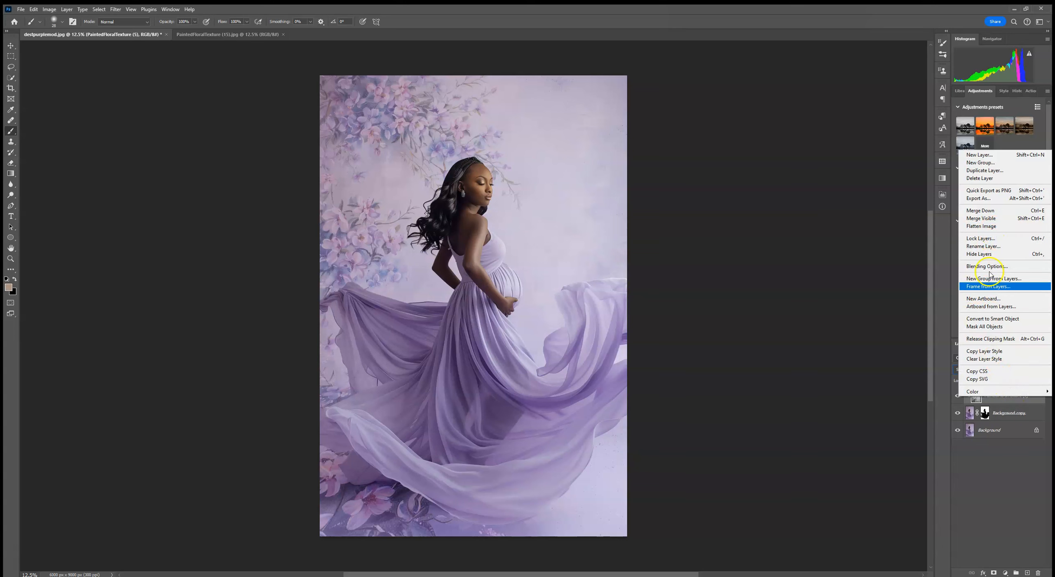
pyautogui.click(991, 336)
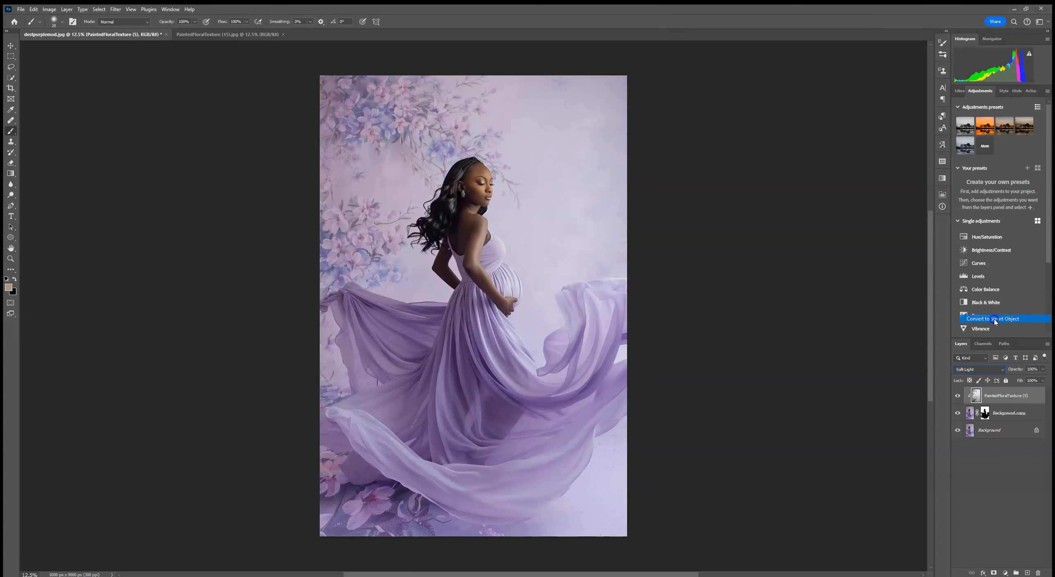
pyautogui.rightClick(1012, 397)
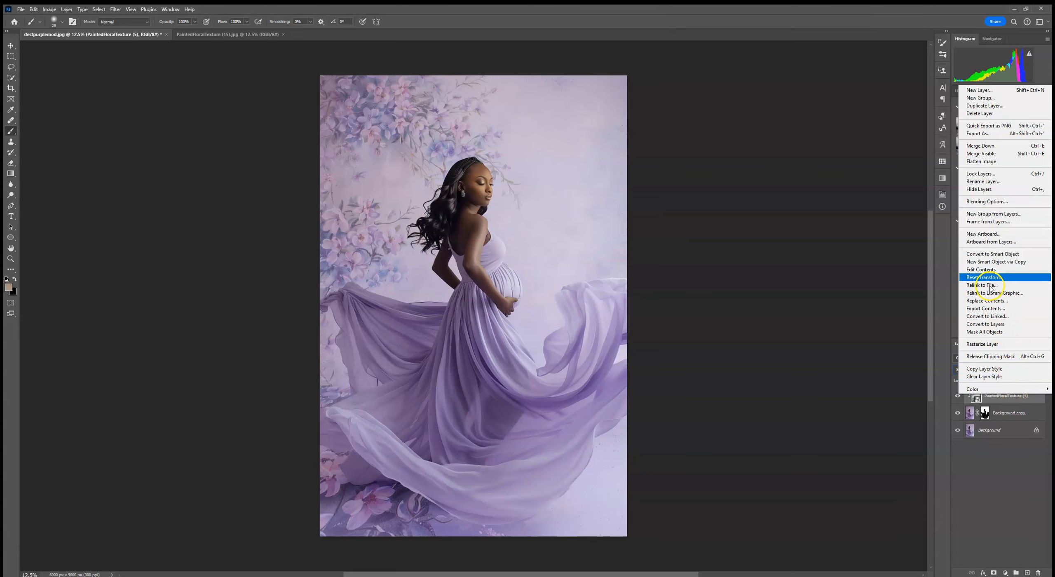
pyautogui.click(988, 300)
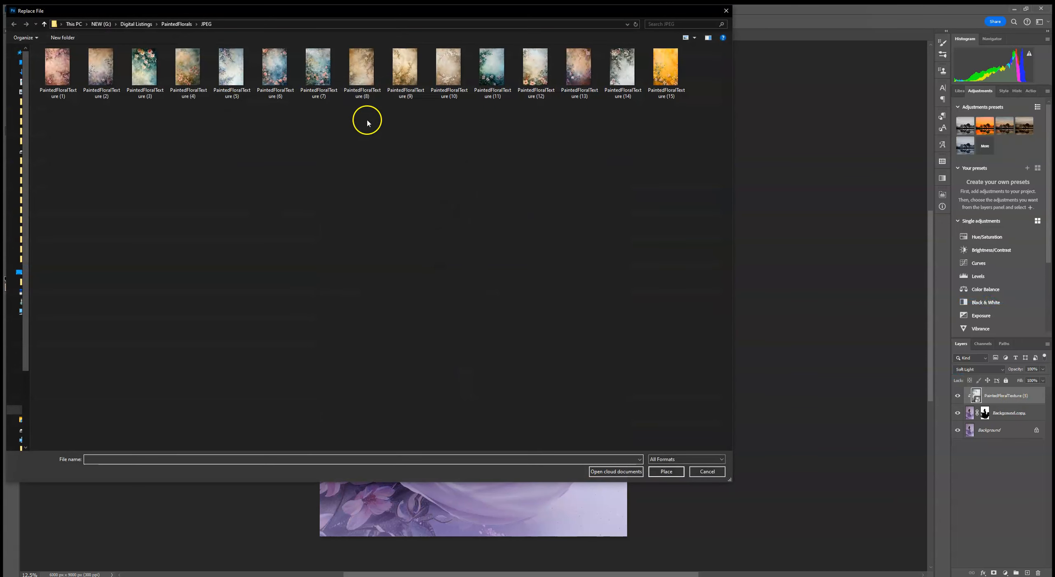
pyautogui.doubleClick(443, 79)
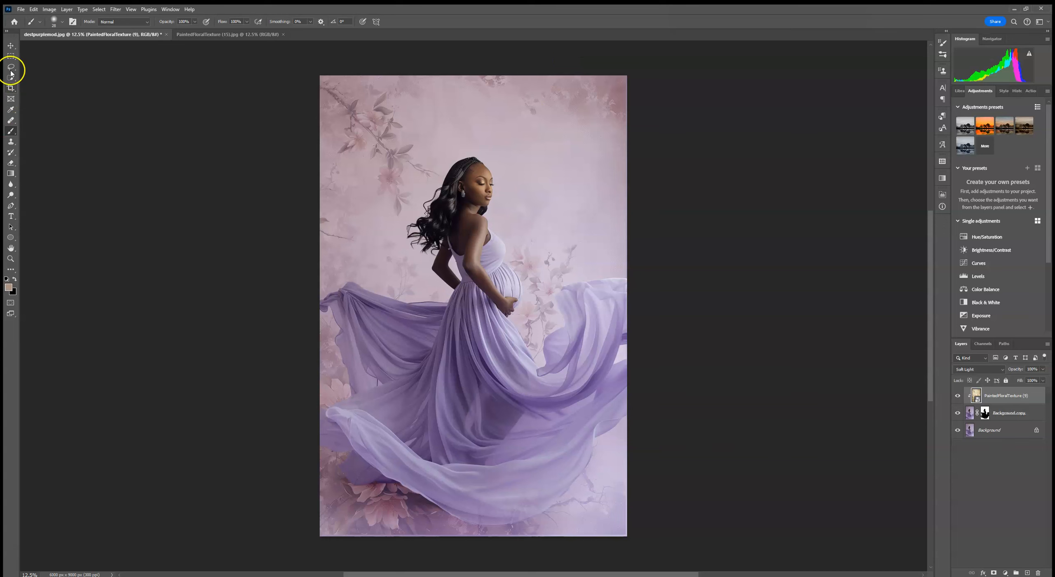
# - Scale the replaced texture up to about 103% so it covers the whole canvas
pyautogui.click(11, 45)
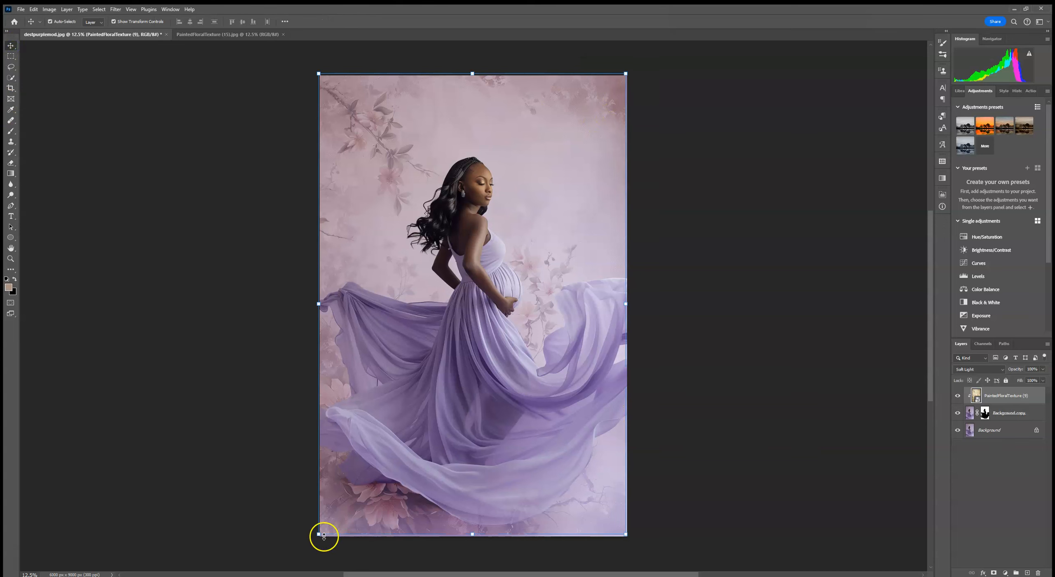
pyautogui.click(473, 535)
pyautogui.moveTo(634, 304); pyautogui.dragTo(636, 307)
pyautogui.click(409, 22)
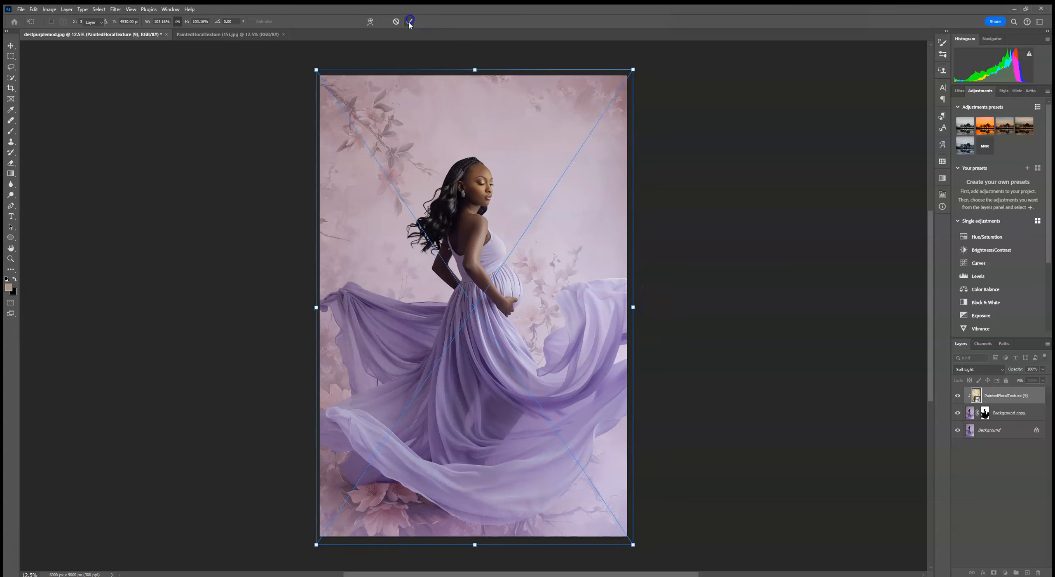